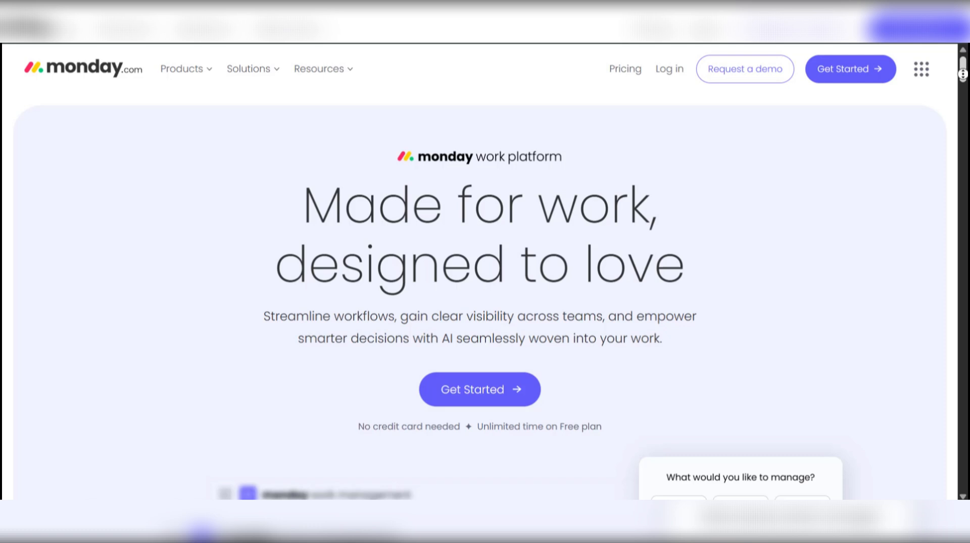
Look over the monday.com home page, from the opening banner and project planning preview to the team solution cards.
scroll(480, 303, down, 1)
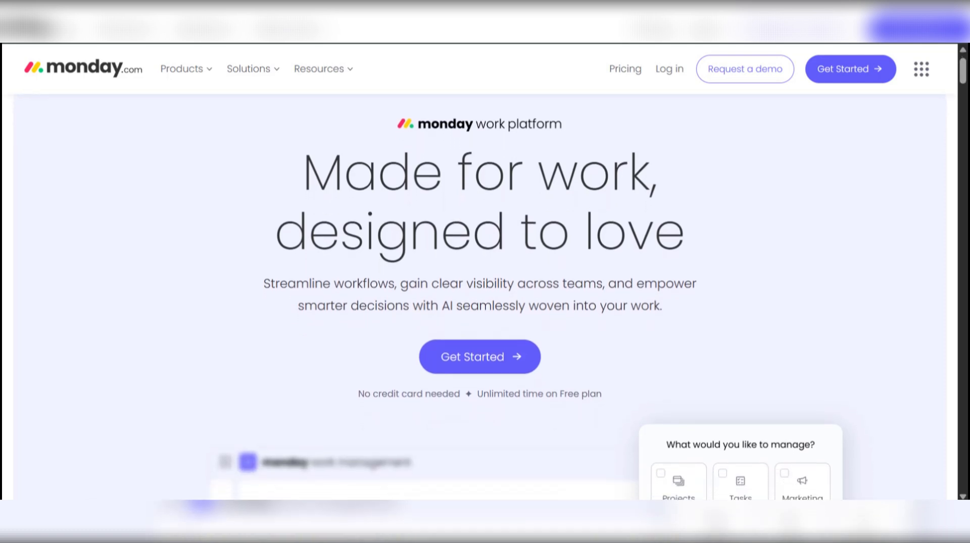
scroll(480, 303, down, 2)
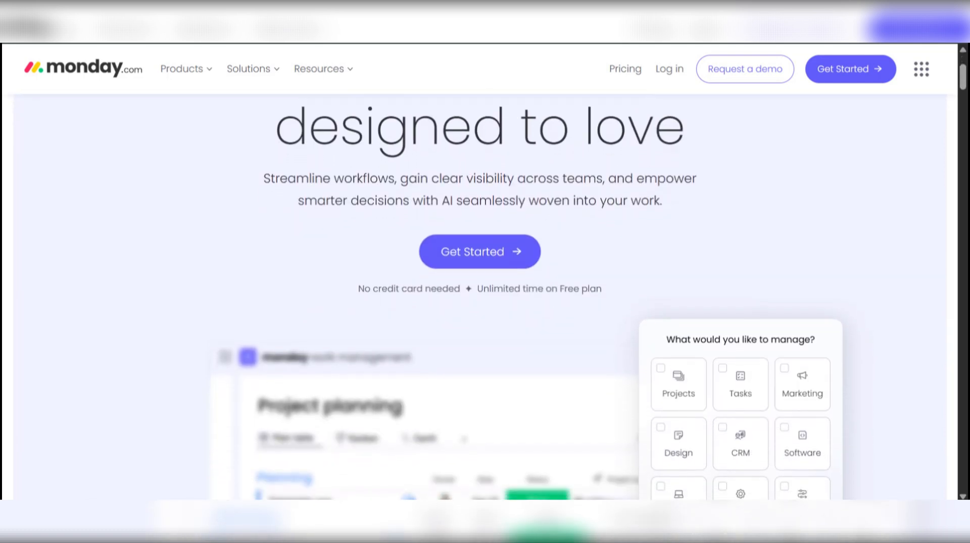
scroll(480, 303, down, 1)
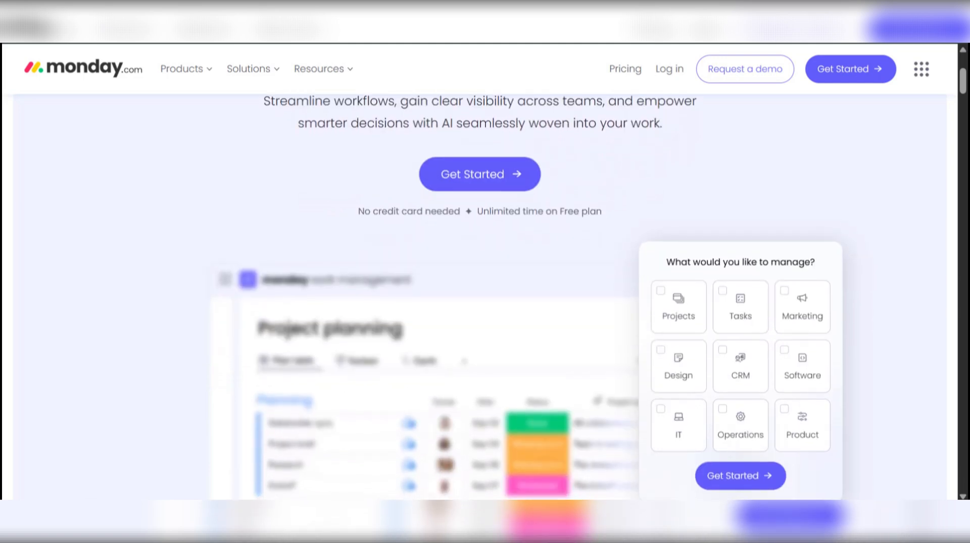
scroll(480, 303, down, 1)
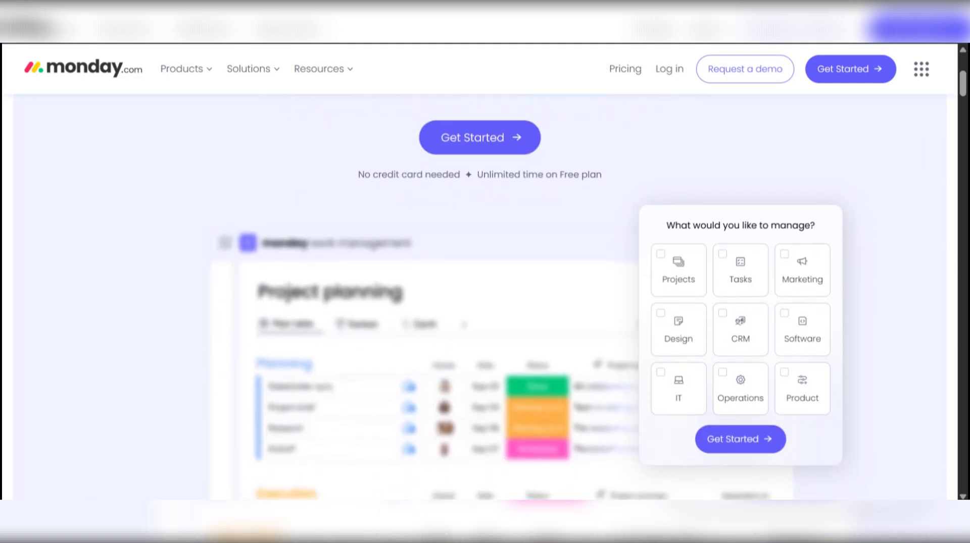
scroll(480, 303, down, 1)
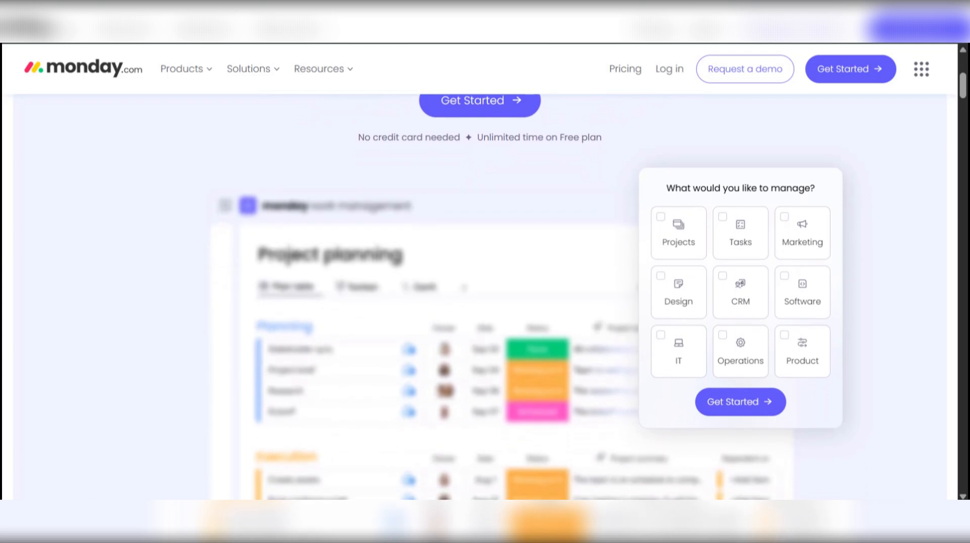
scroll(480, 303, down, 1)
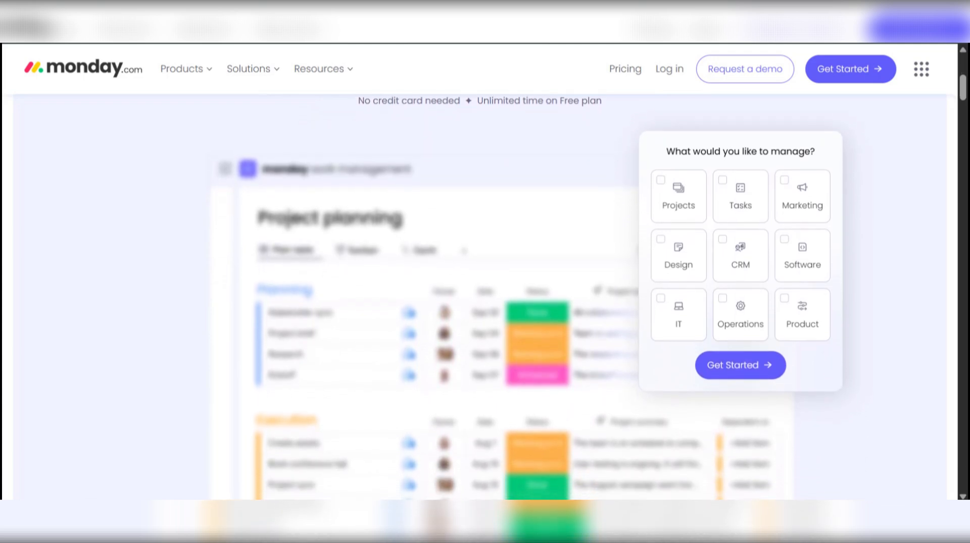
scroll(479, 303, down, 1)
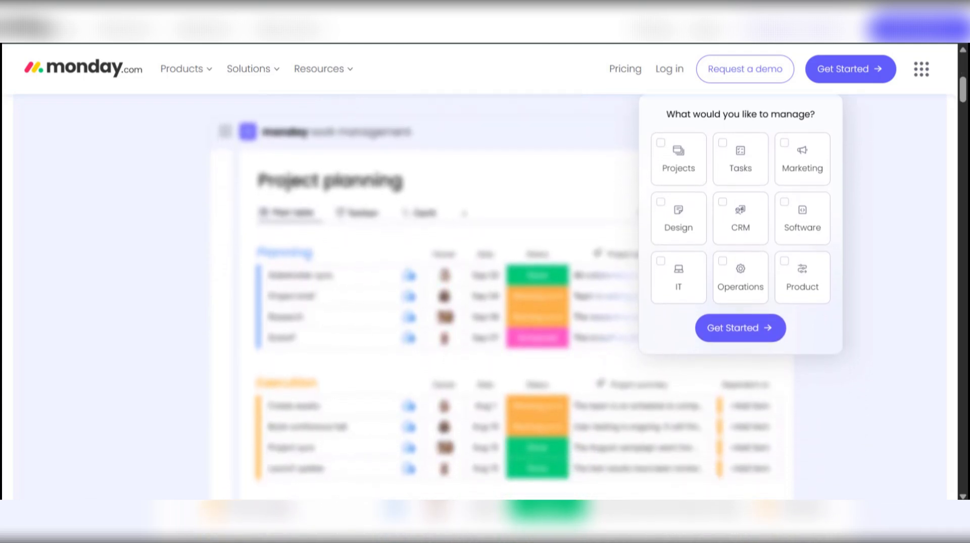
scroll(479, 303, down, 1)
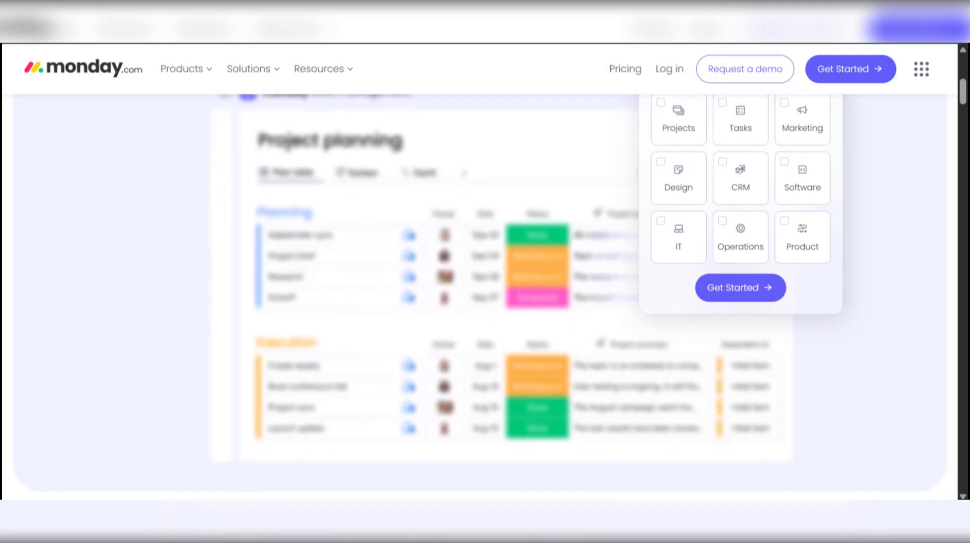
scroll(480, 303, down, 1)
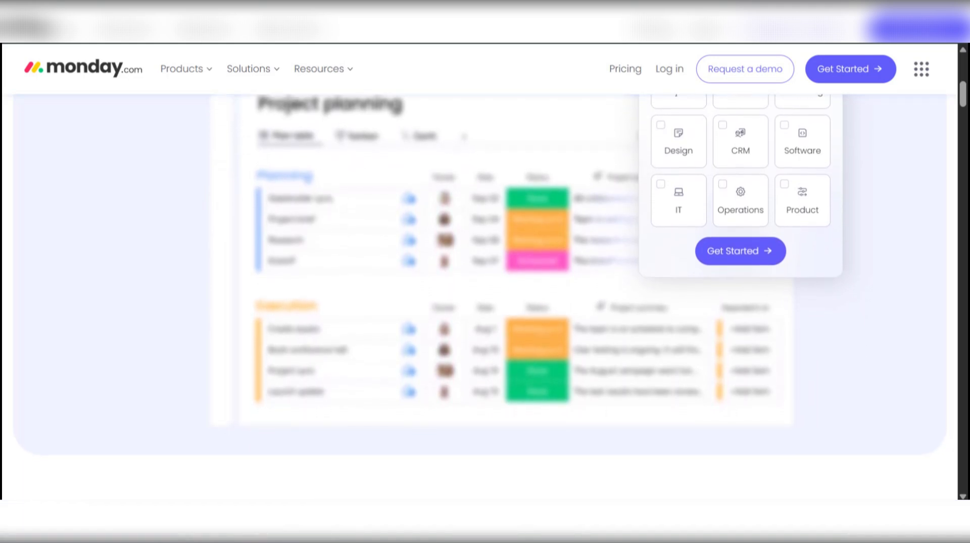
scroll(480, 303, down, 1)
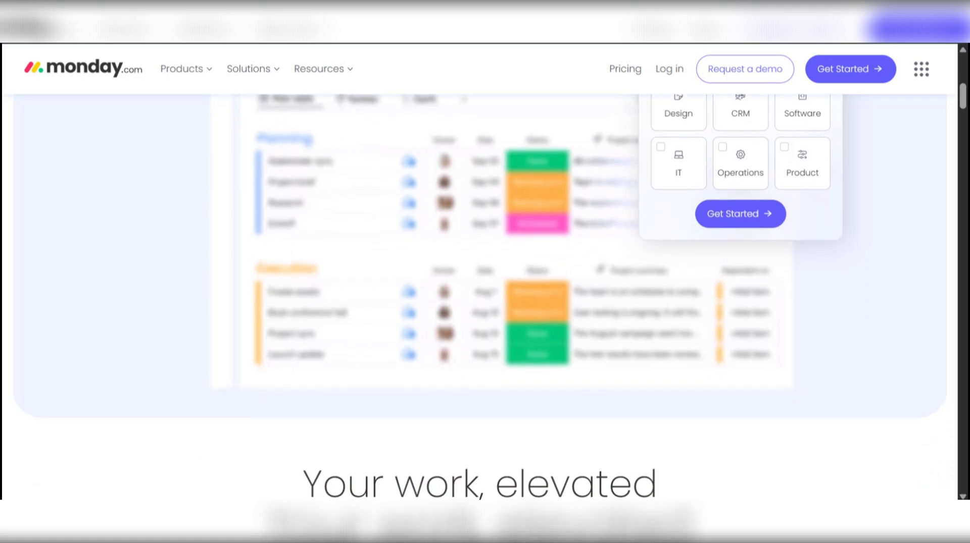
scroll(480, 303, down, 3)
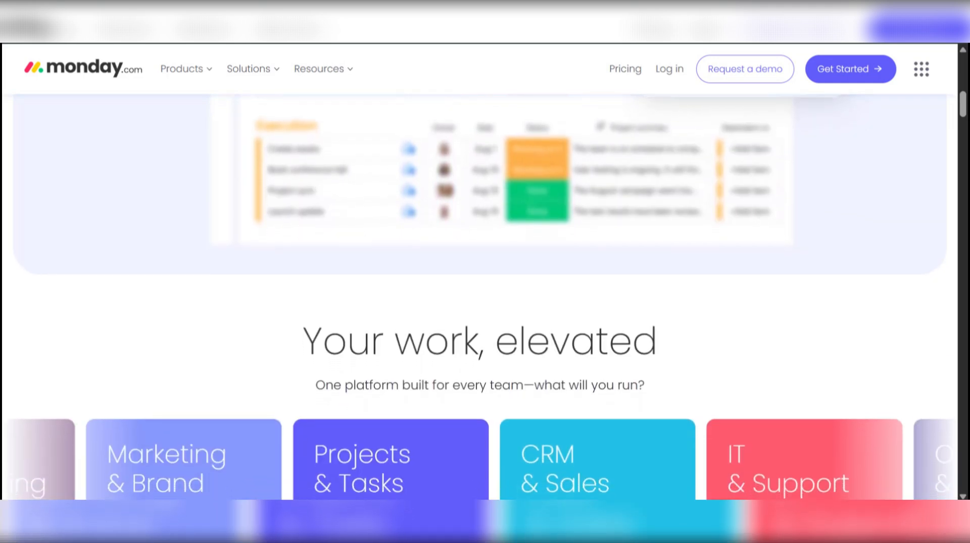
scroll(479, 303, down, 1)
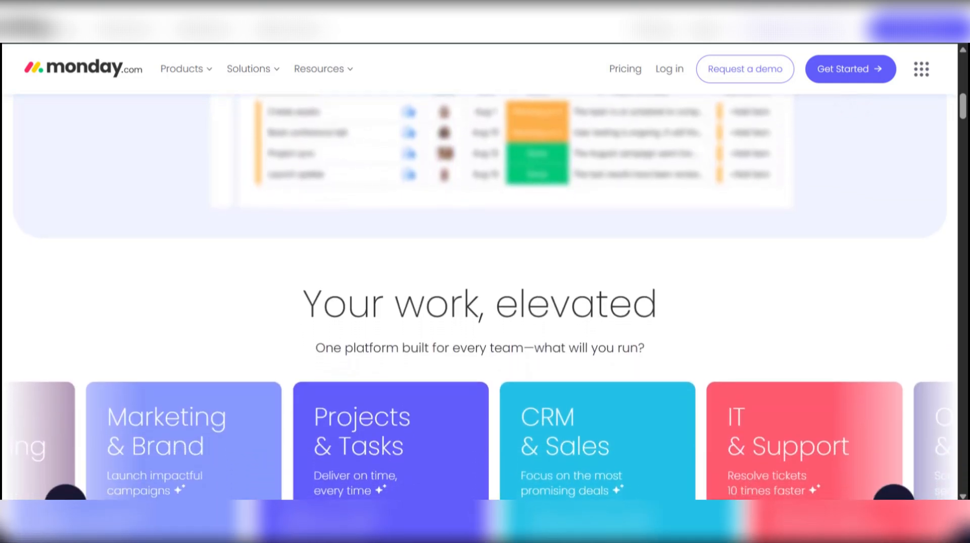
scroll(479, 303, down, 1)
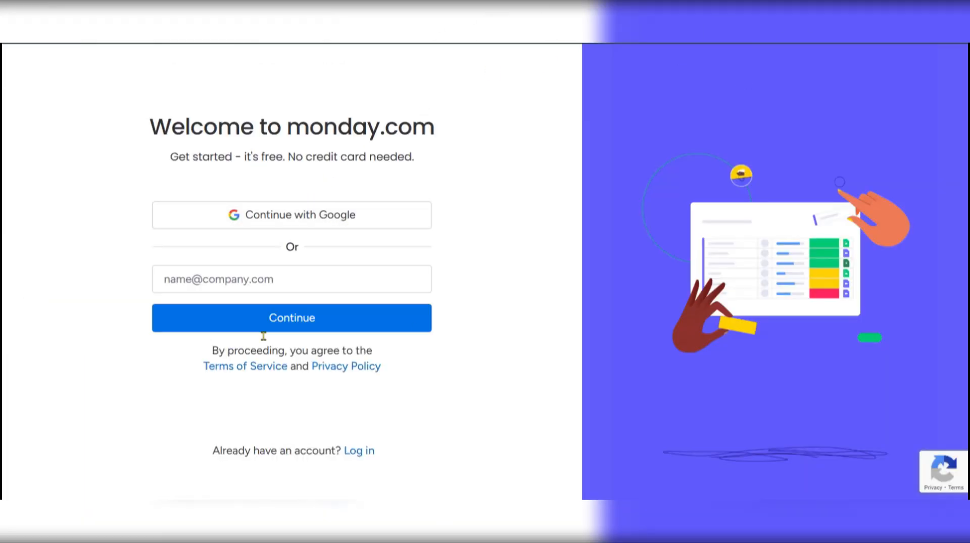
Sign up for monday.com with the listed Google account and approve sharing its profile details.
click(269, 218)
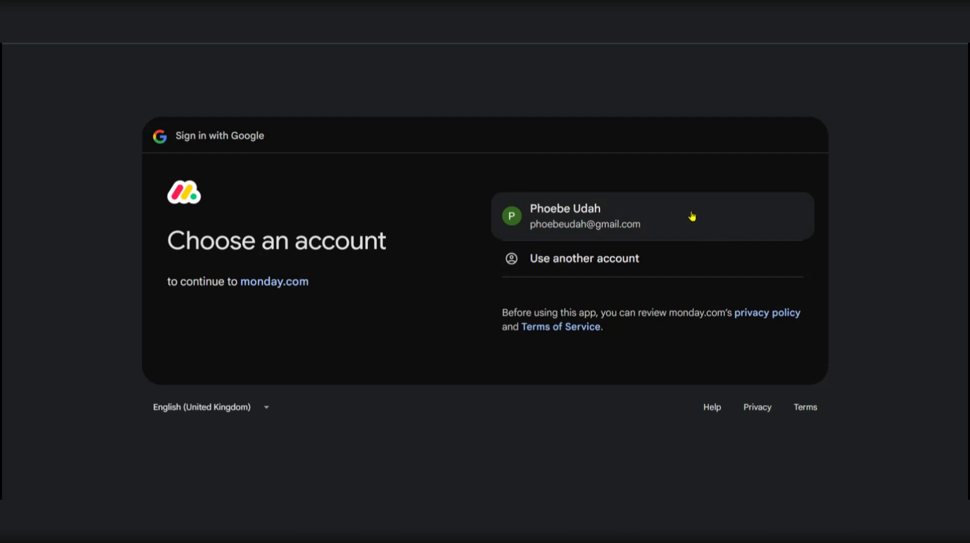
click(664, 219)
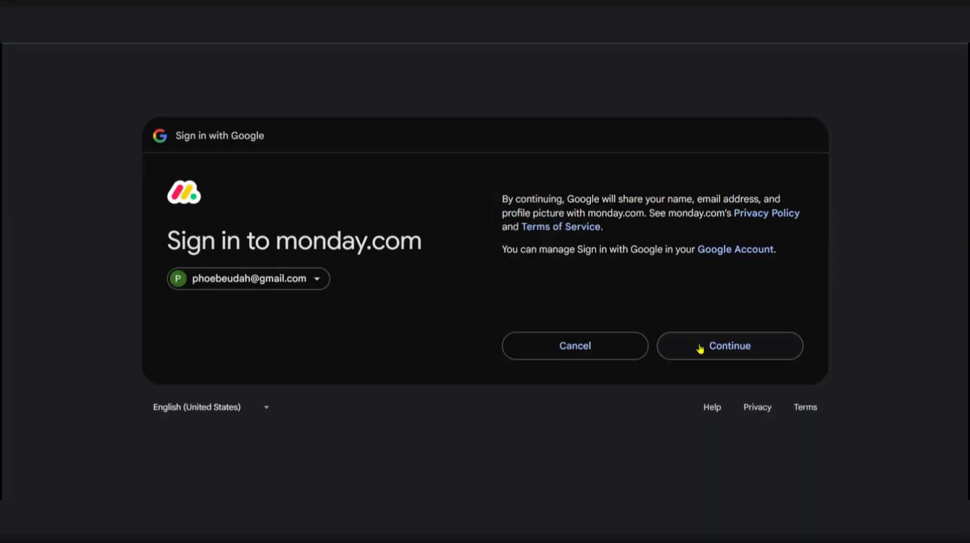
click(699, 349)
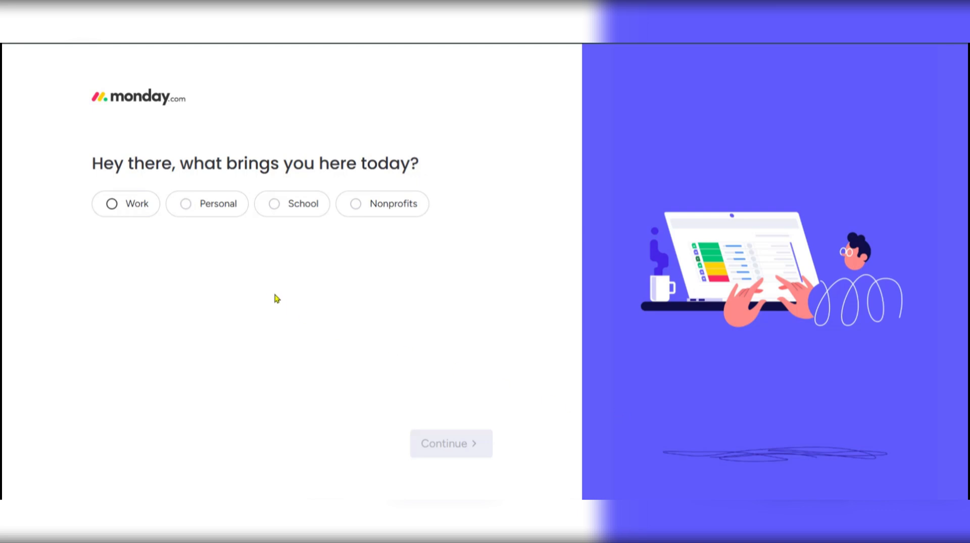
Answer the sign-up questions with Work as the purpose and Team leader as the current role, and continue.
click(111, 206)
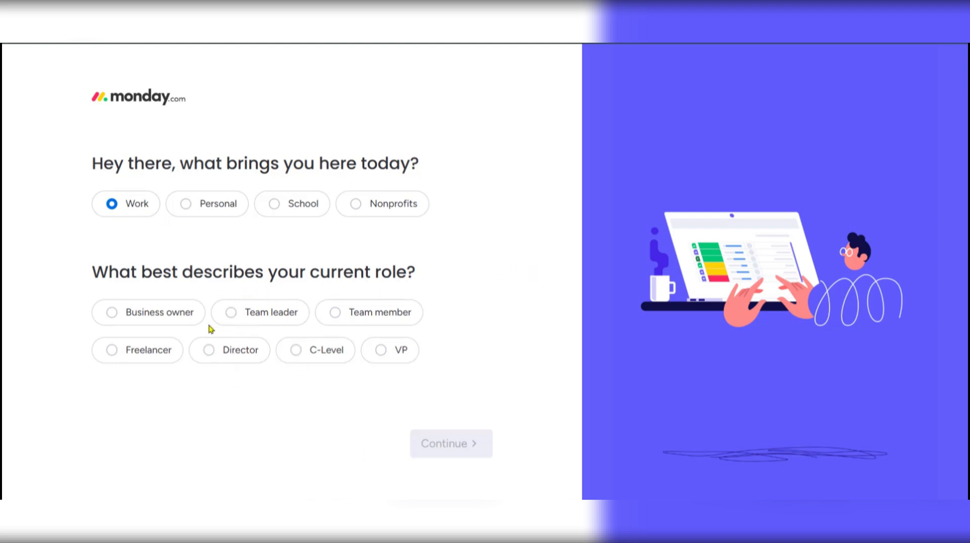
click(231, 313)
click(474, 449)
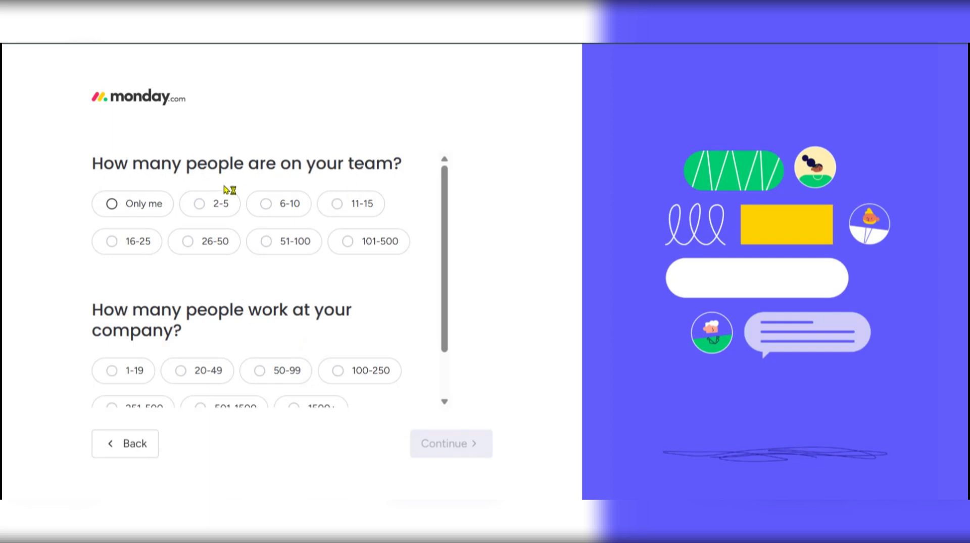
Set the team size to 6-10 people and the company size to 100-250 people, and continue.
click(273, 206)
scroll(312, 294, down, 1)
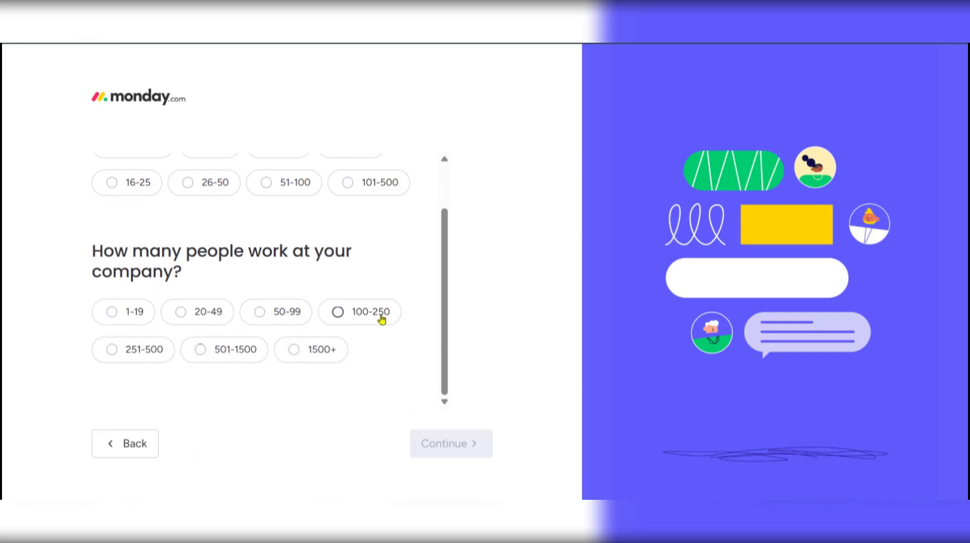
click(348, 314)
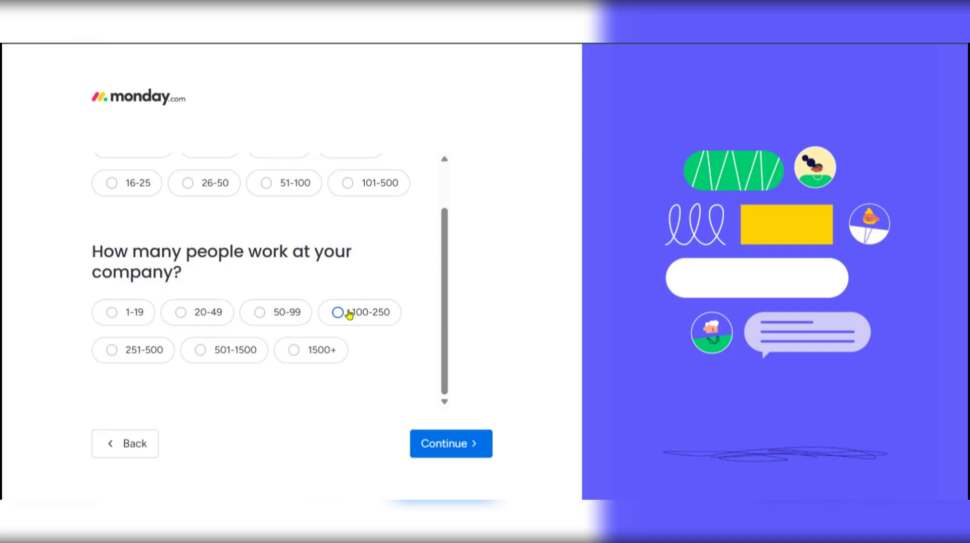
click(455, 445)
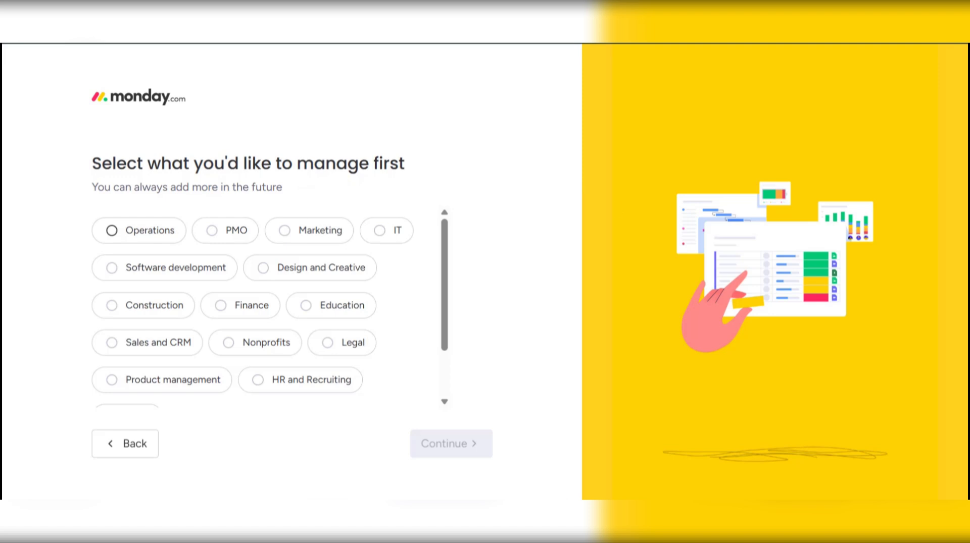
Choose Operations as the area to manage first and Task management as the first focus, and continue.
click(132, 232)
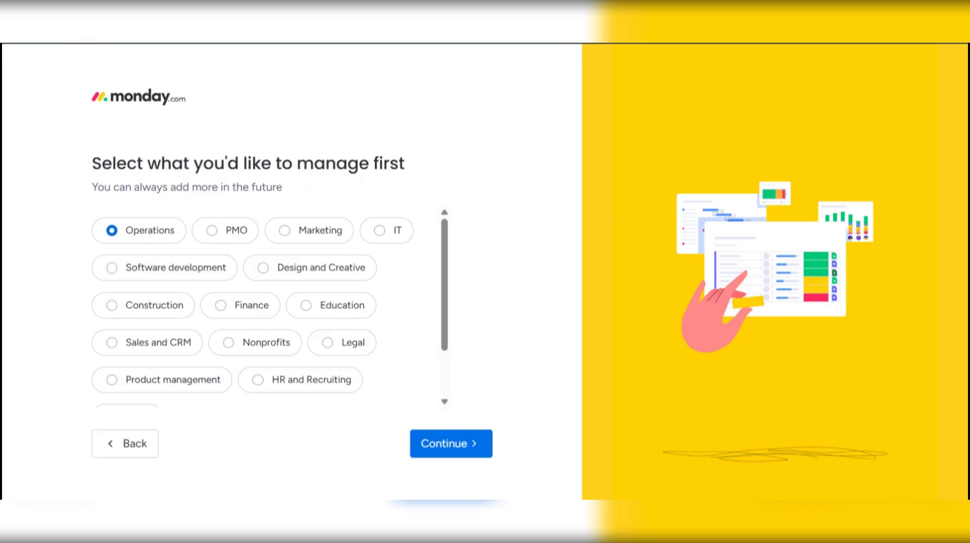
click(475, 454)
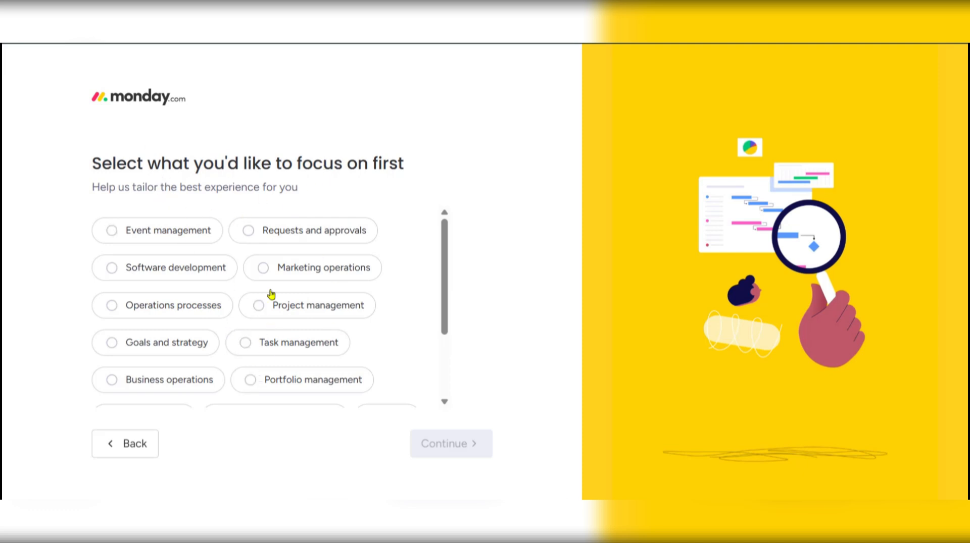
click(245, 344)
scroll(260, 336, down, 2)
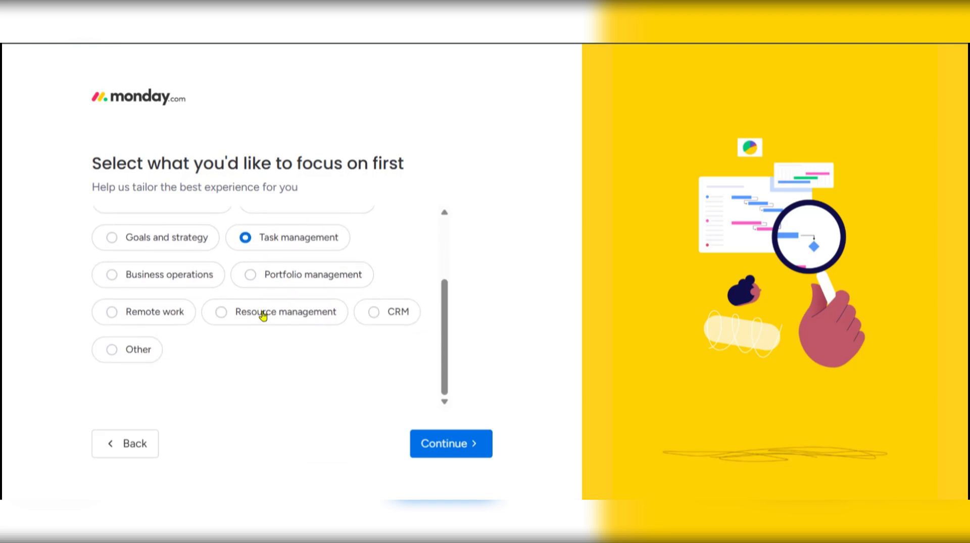
click(445, 459)
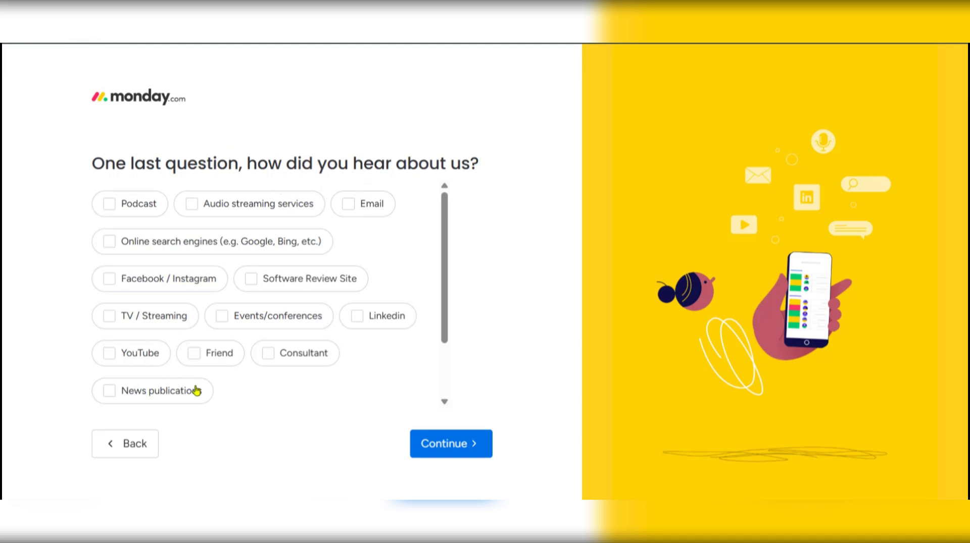
Give YouTube as the way of hearing about the service and postpone inviting team members.
click(107, 359)
click(457, 447)
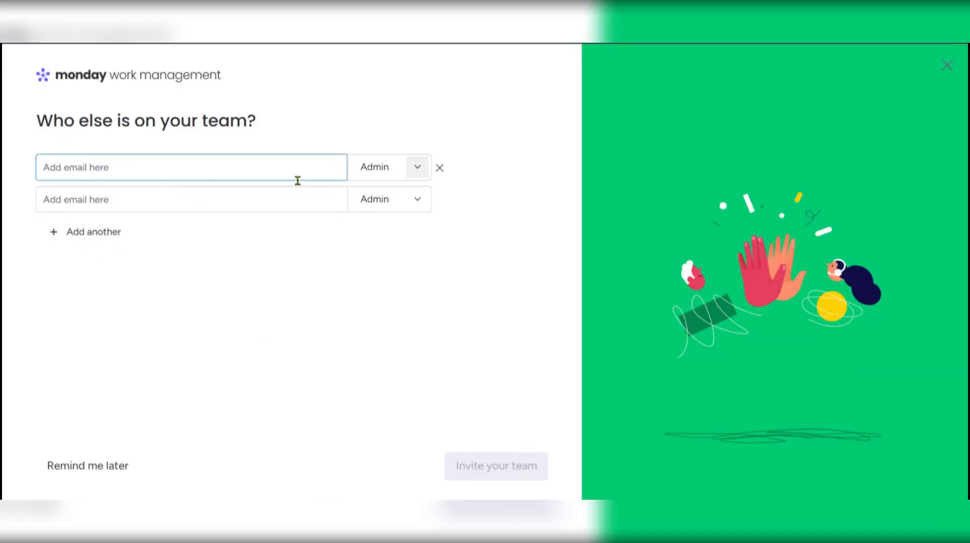
click(416, 167)
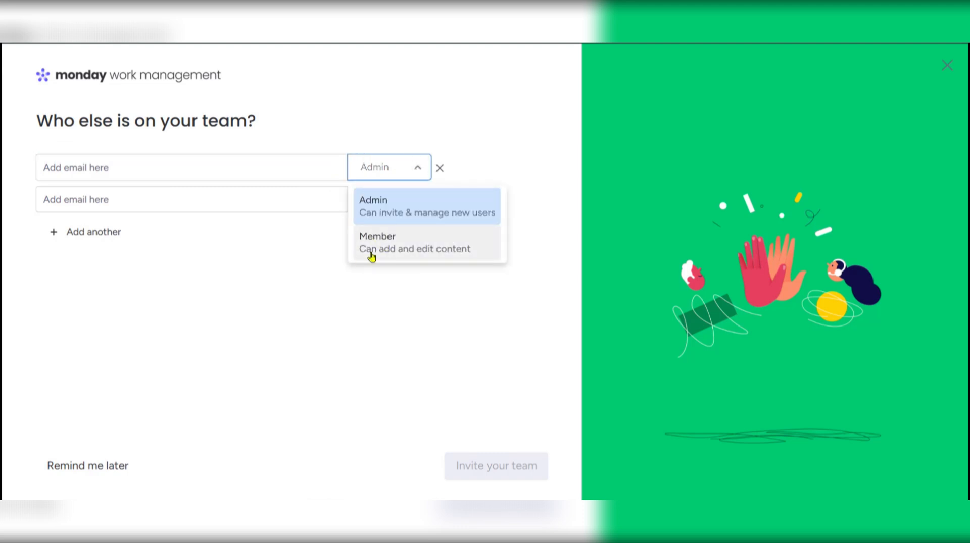
click(273, 277)
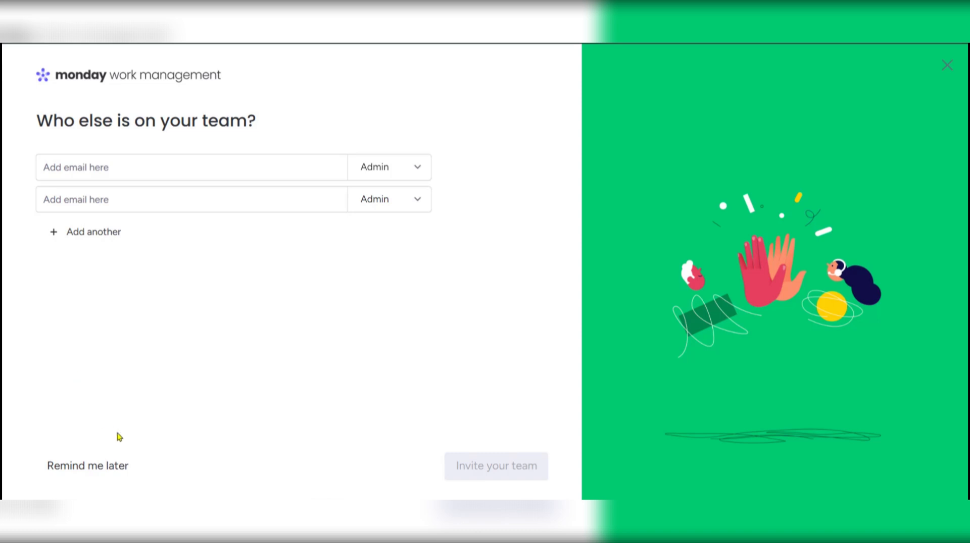
click(92, 472)
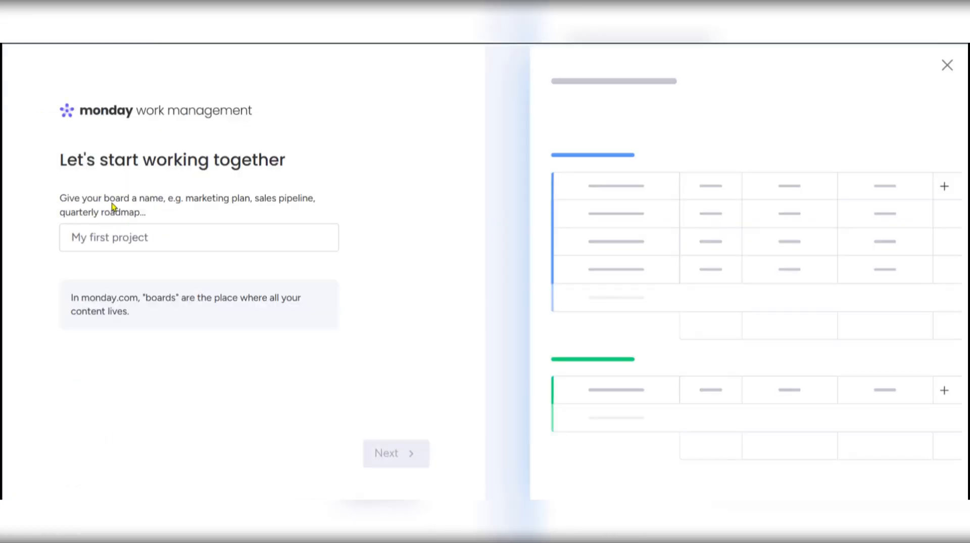
Name the first board "Project Roadmap" and add a Notes column to its Owner, Status and Due date columns.
click(128, 238)
text(Project)
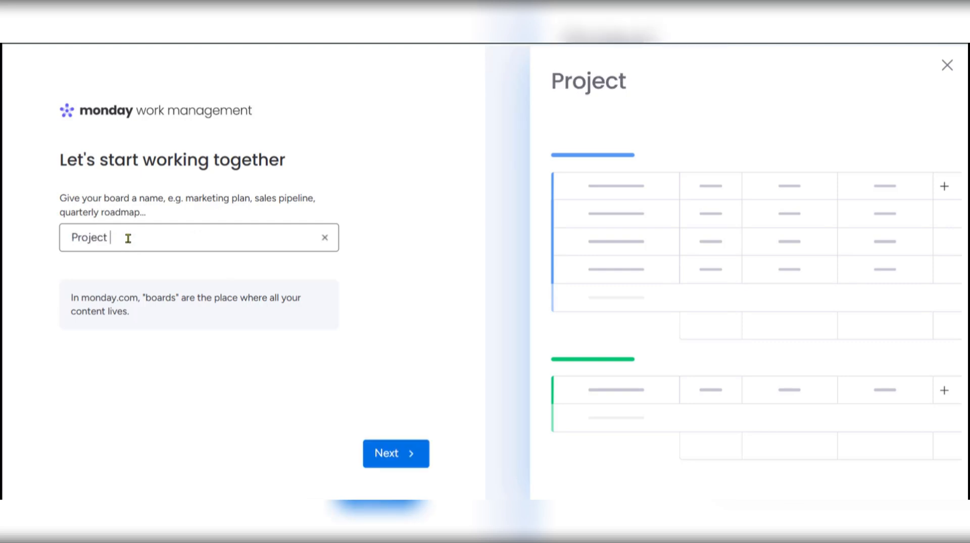
text( Roadmap)
click(415, 456)
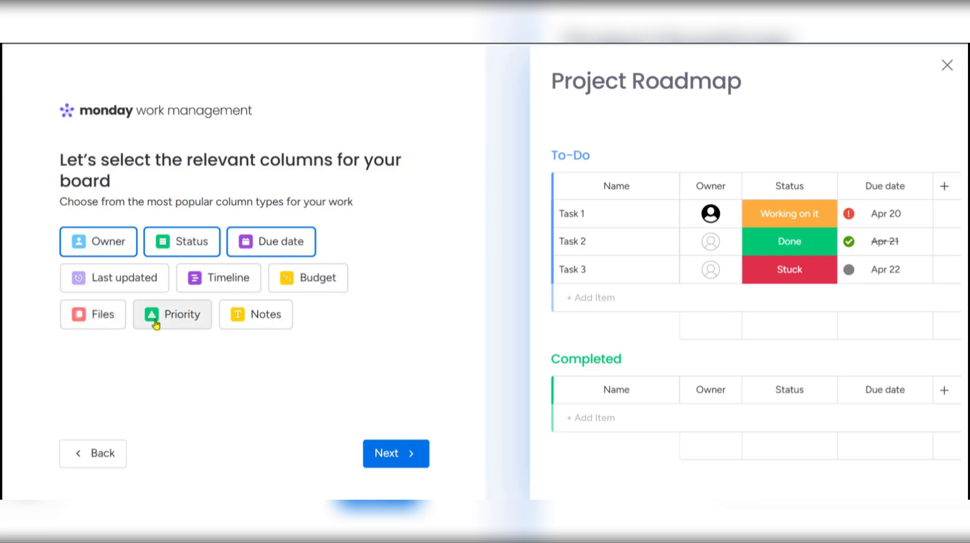
click(250, 321)
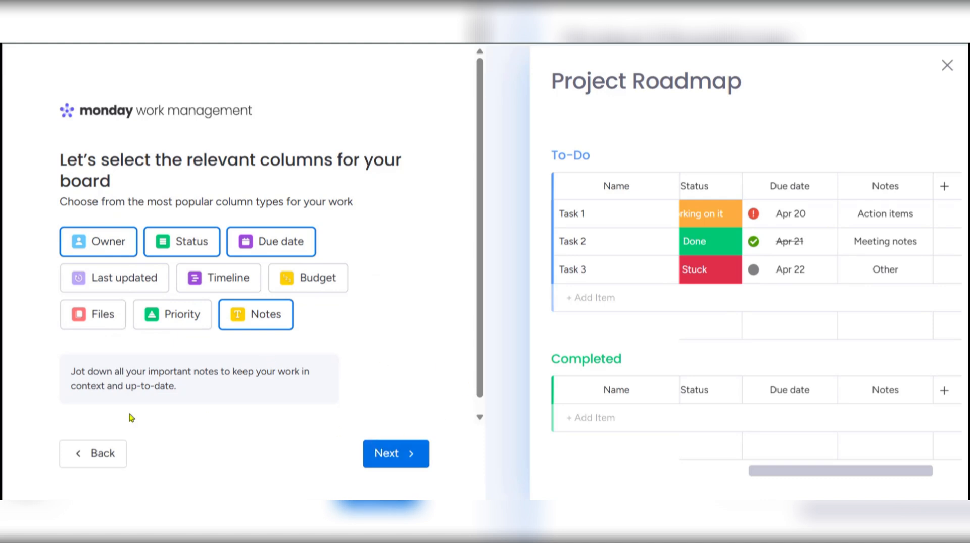
click(388, 455)
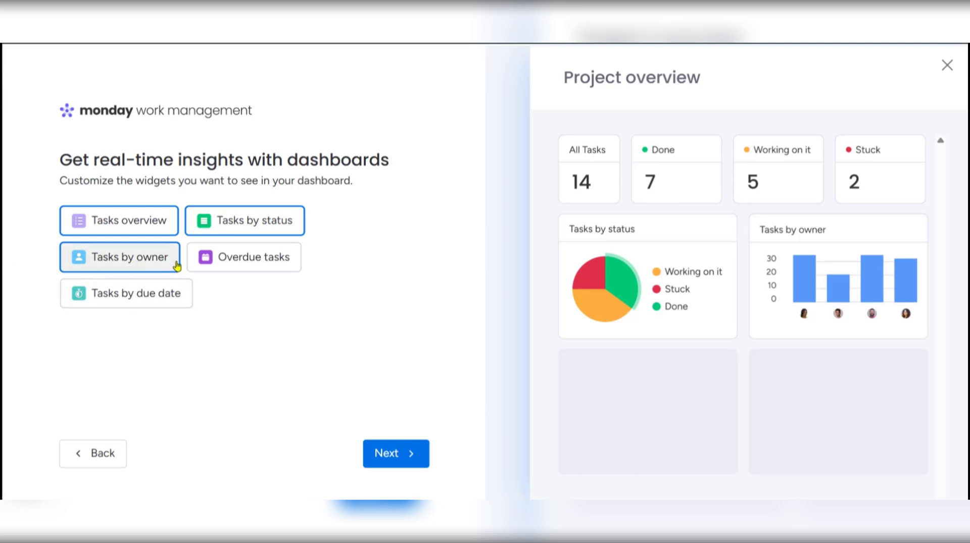
Add the Overdue tasks and Tasks by due date widgets to the dashboard and continue.
click(233, 266)
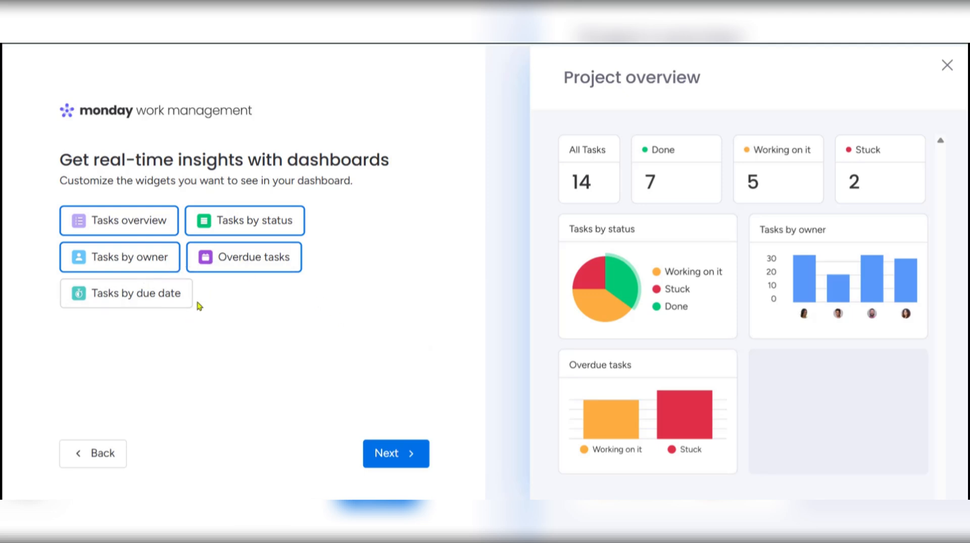
click(104, 305)
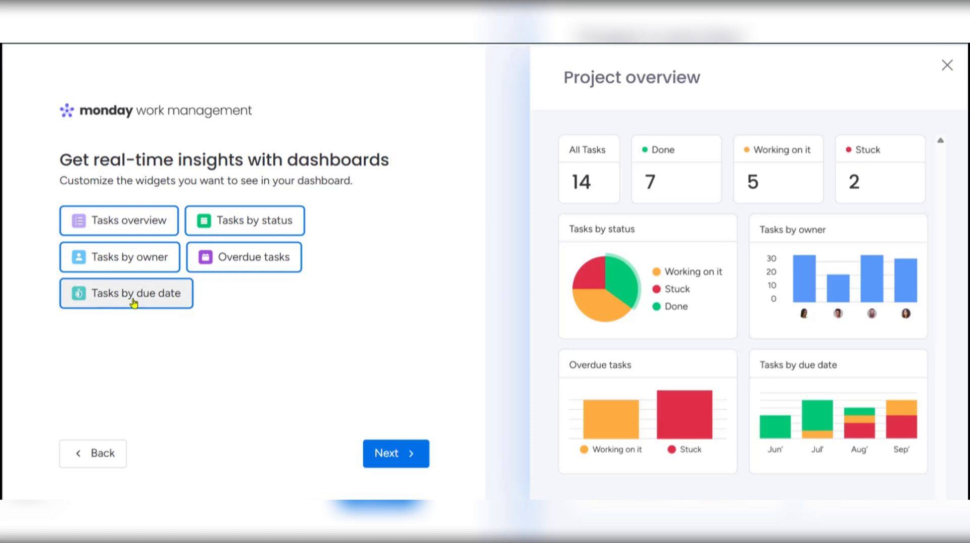
click(399, 454)
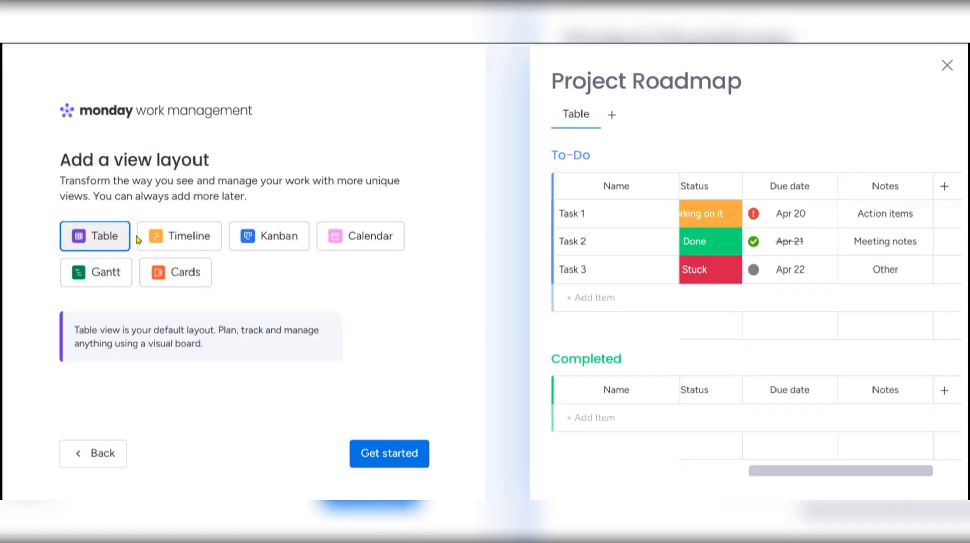
Preview the Timeline, Kanban, Calendar, Gantt and Cards layouts for the Project Roadmap board.
click(171, 247)
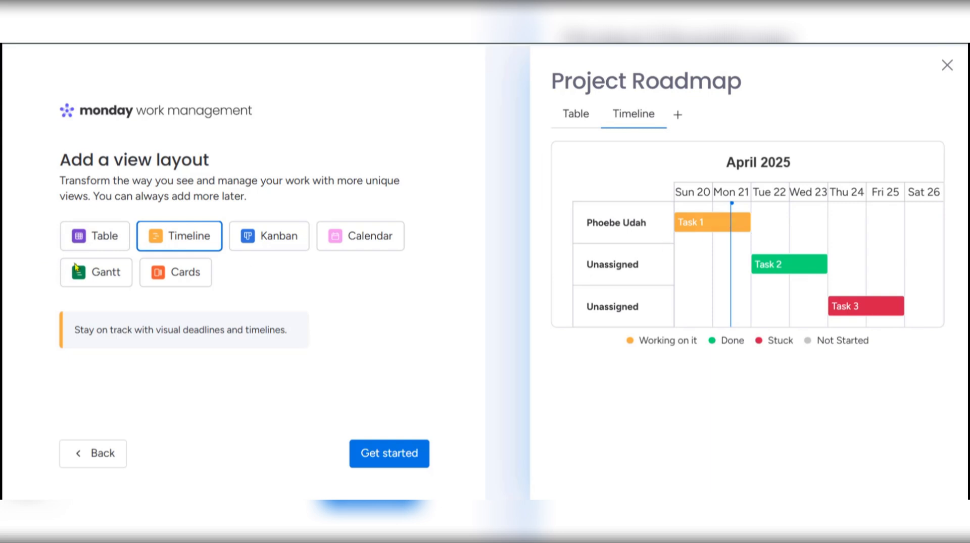
click(264, 238)
click(370, 235)
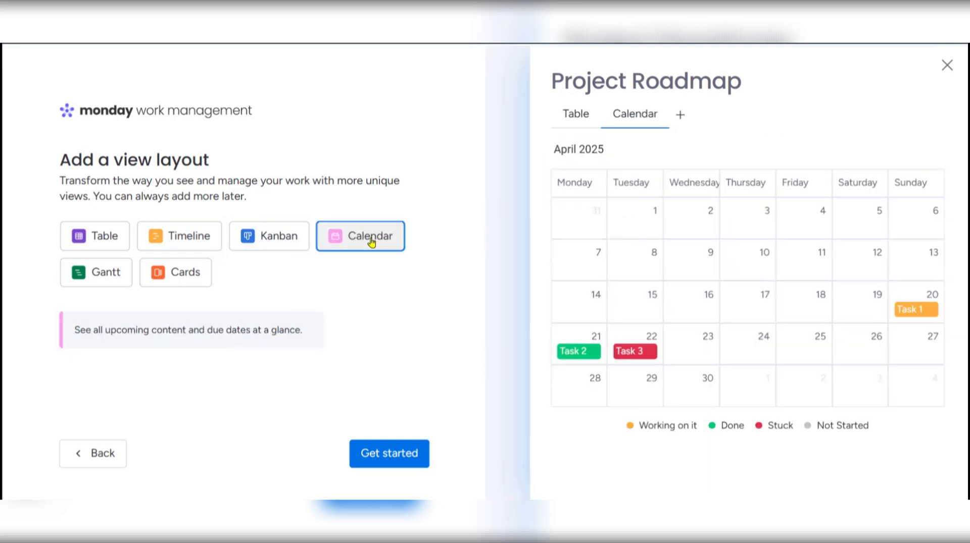
click(115, 283)
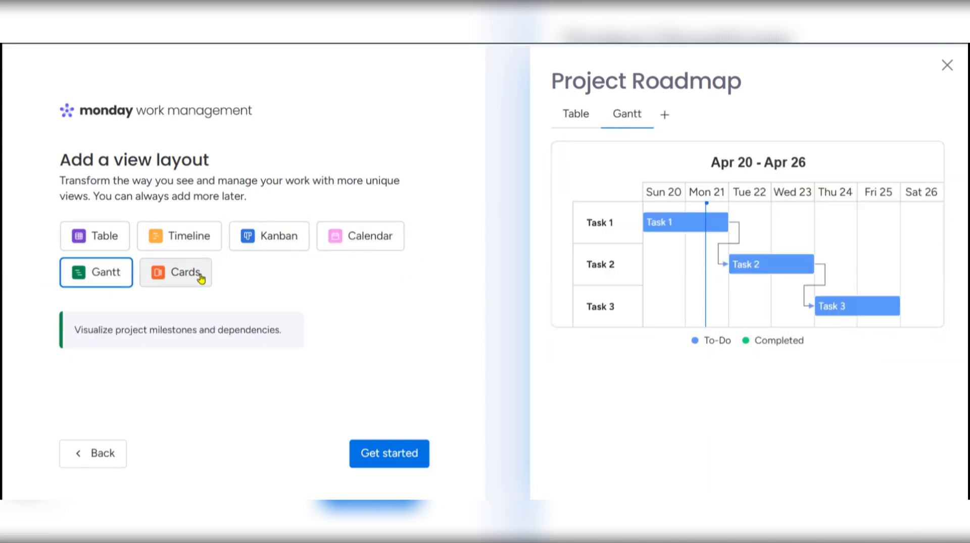
click(199, 277)
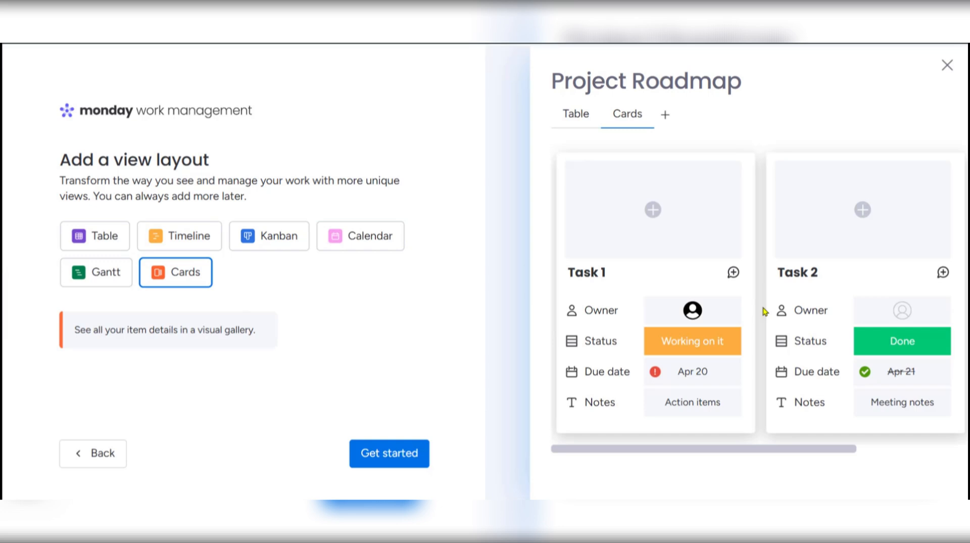
Choose the Table layout, finish the onboarding and dismiss the project dashboard tip.
click(101, 247)
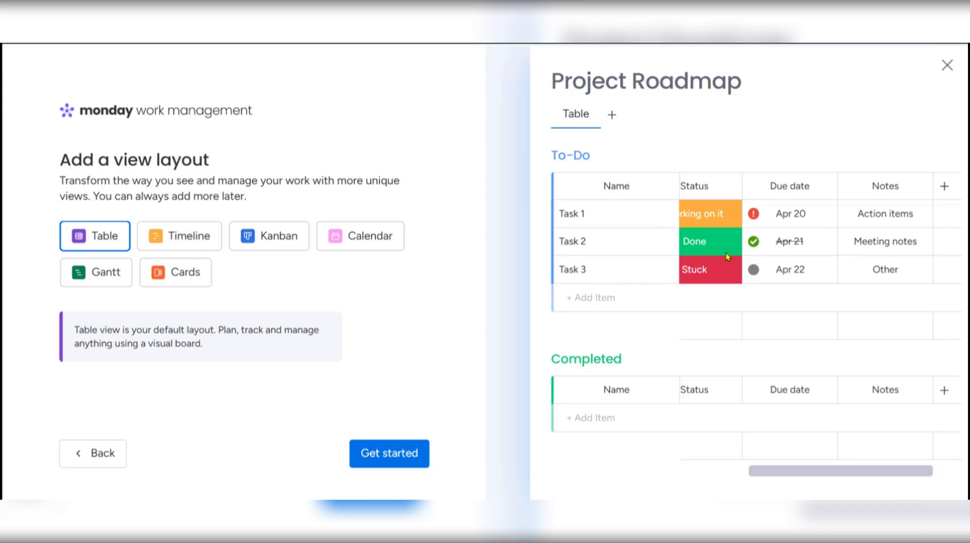
click(394, 458)
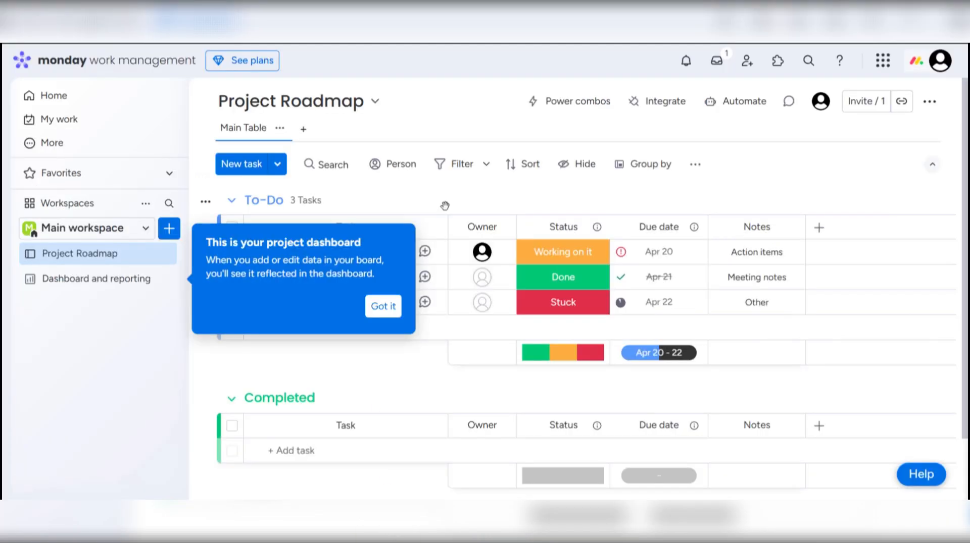
click(385, 307)
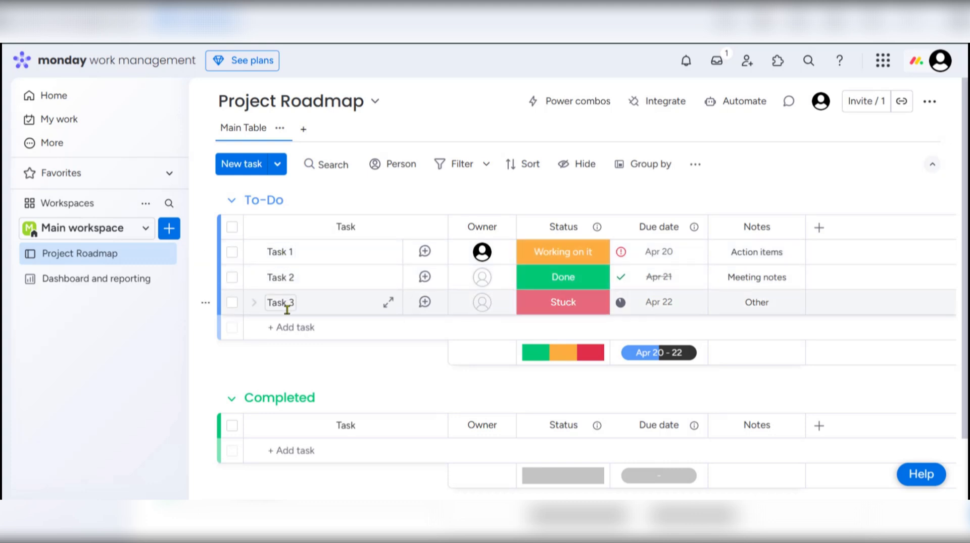
Rename Task 1 in the To-Do group to "Research".
click(290, 251)
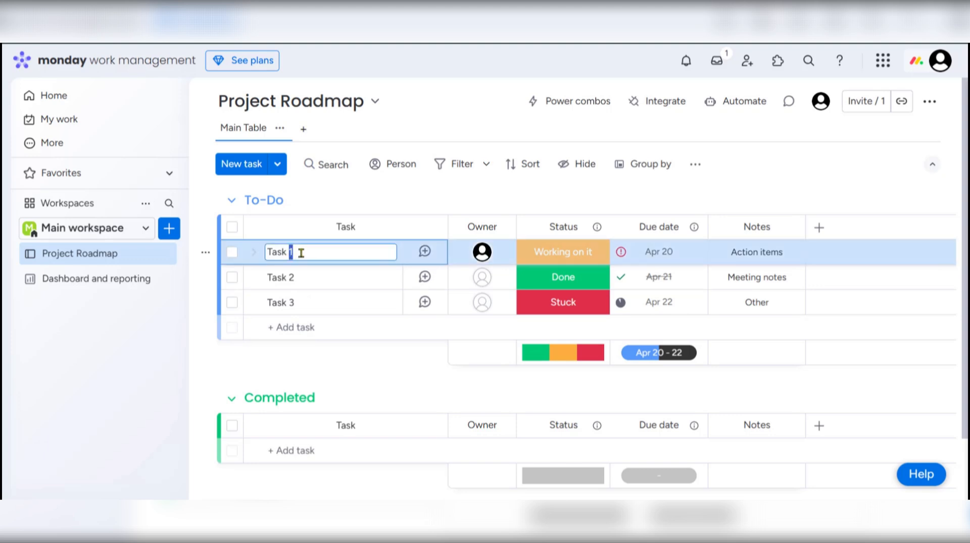
triple_click(282, 251)
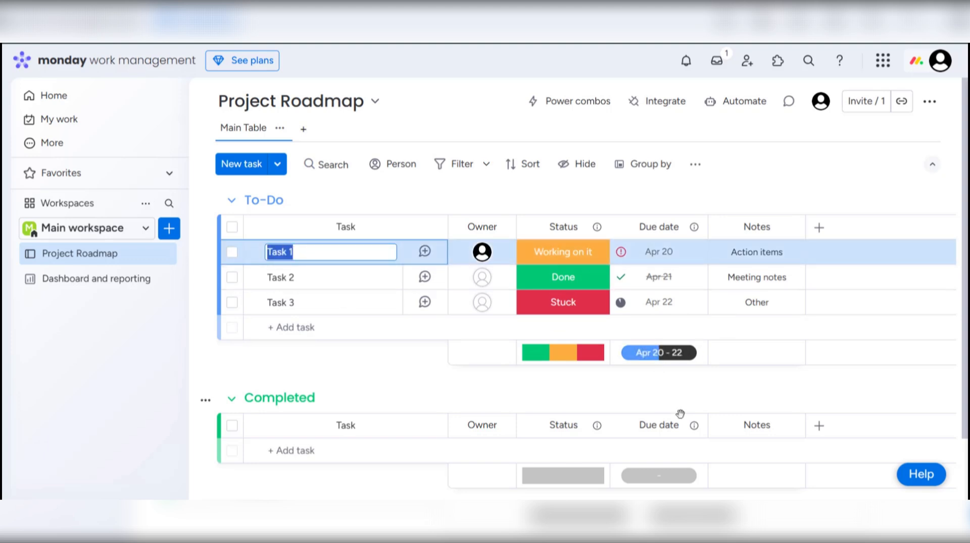
click(312, 267)
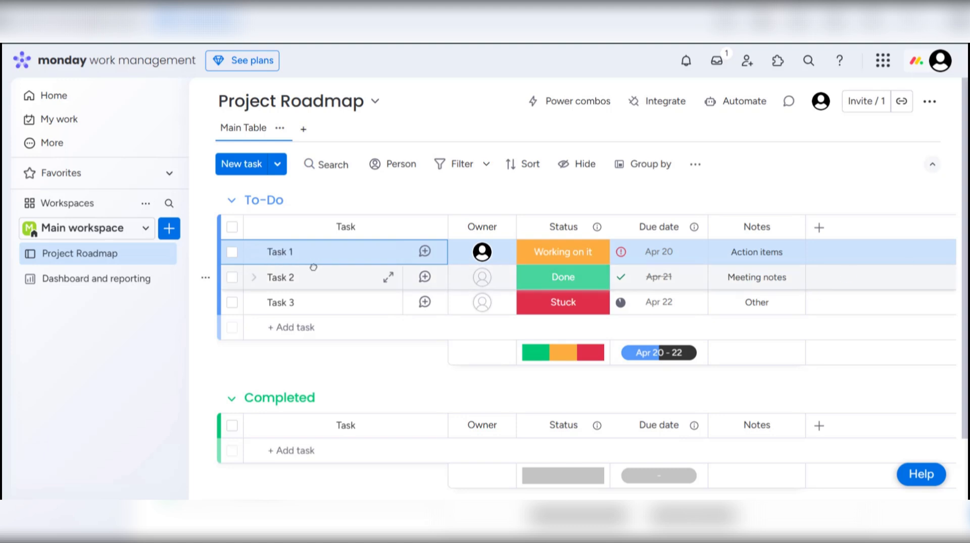
click(287, 254)
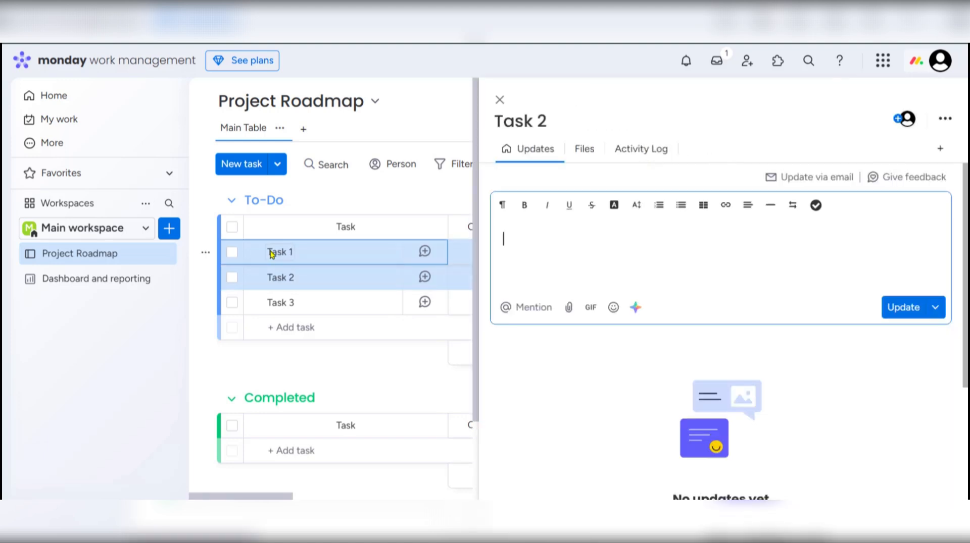
click(306, 252)
click(285, 253)
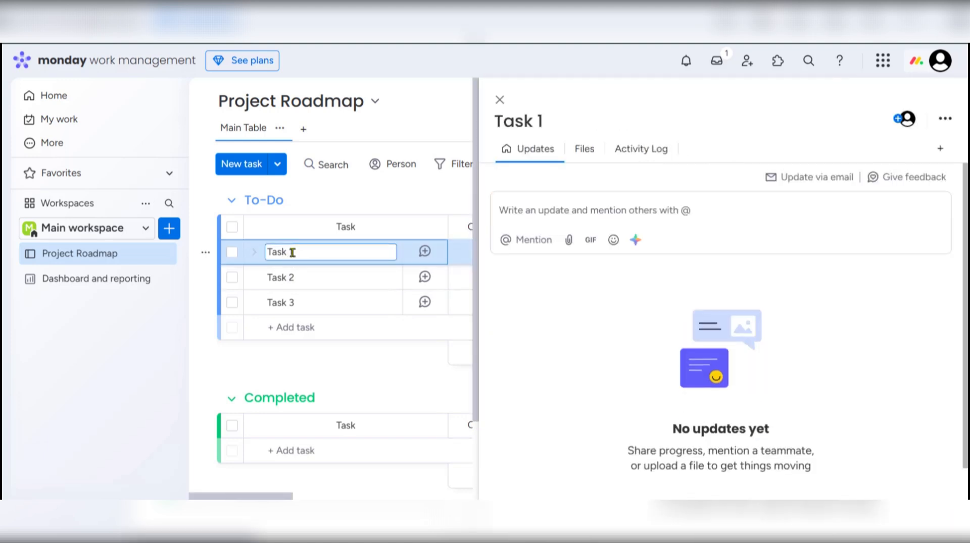
drag(292, 252, 263, 251)
text(R)
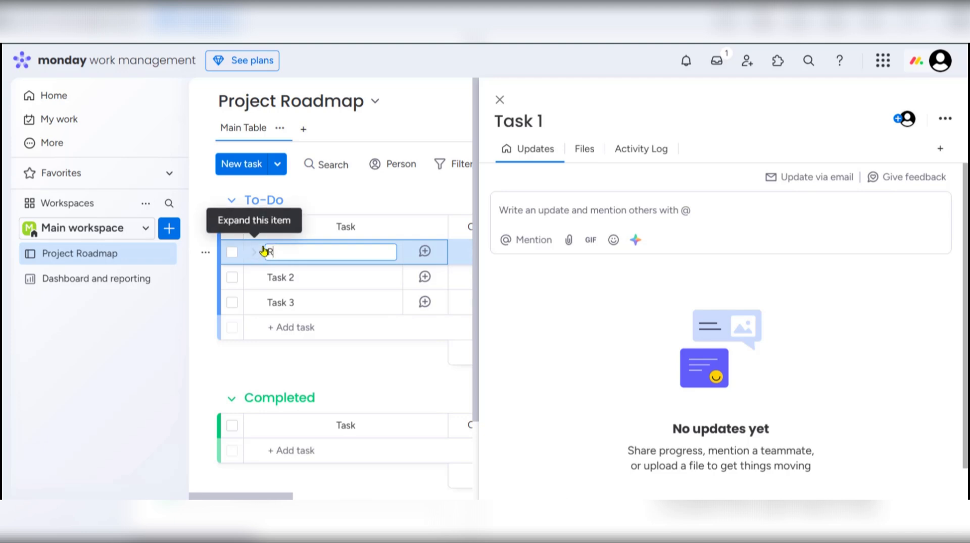
text(esearch)
key(Return)
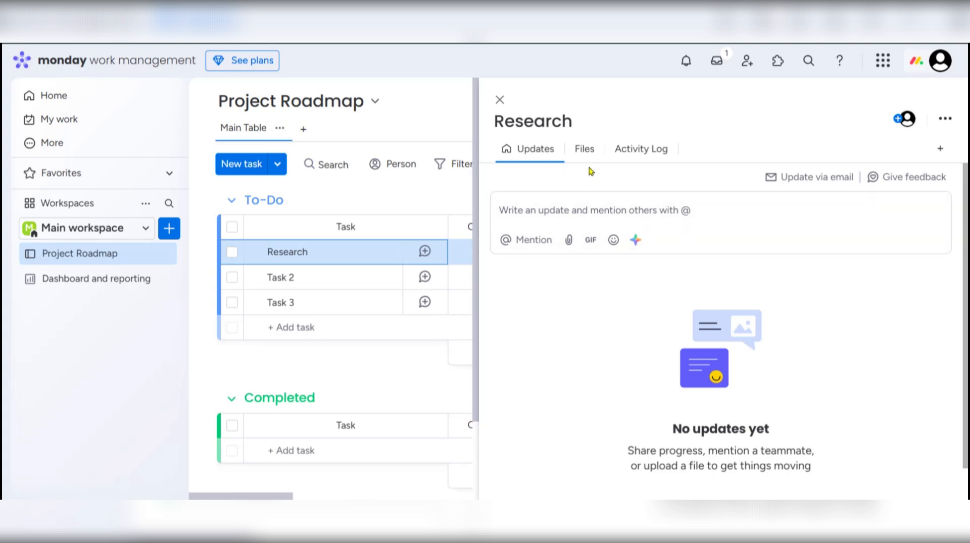
Look at the files section of the Research task and close the task details.
click(596, 150)
click(665, 150)
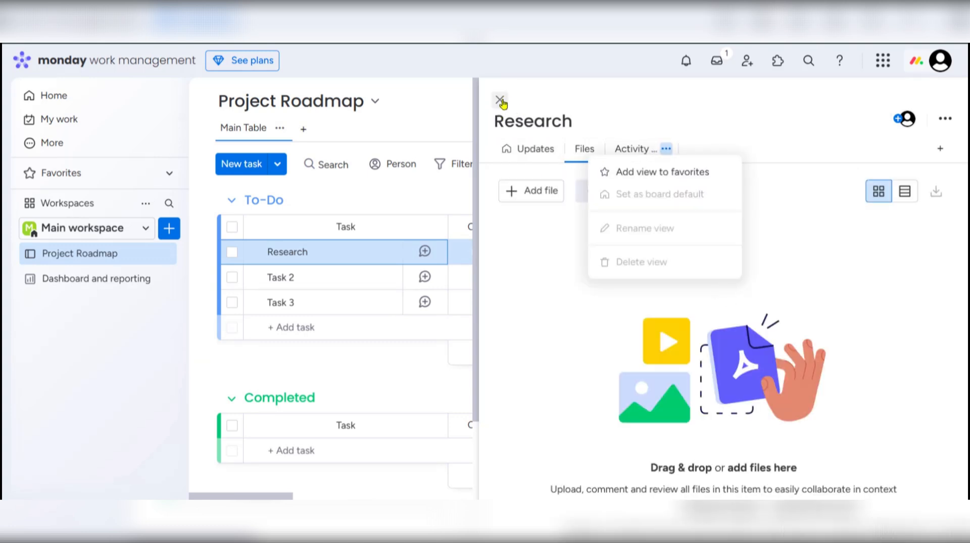
click(500, 100)
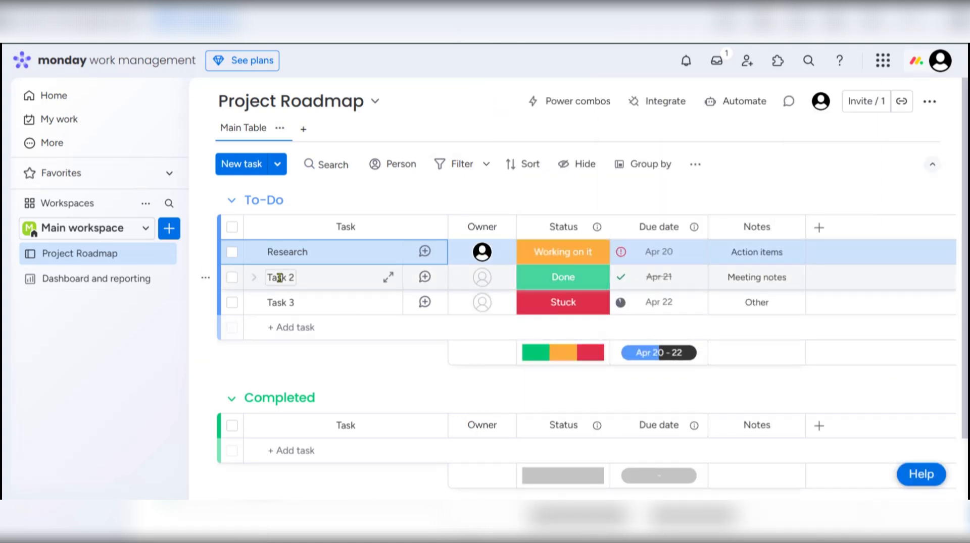
Rename Task 2 in the To-Do group to "General Reading".
click(279, 278)
key(ctrl+a)
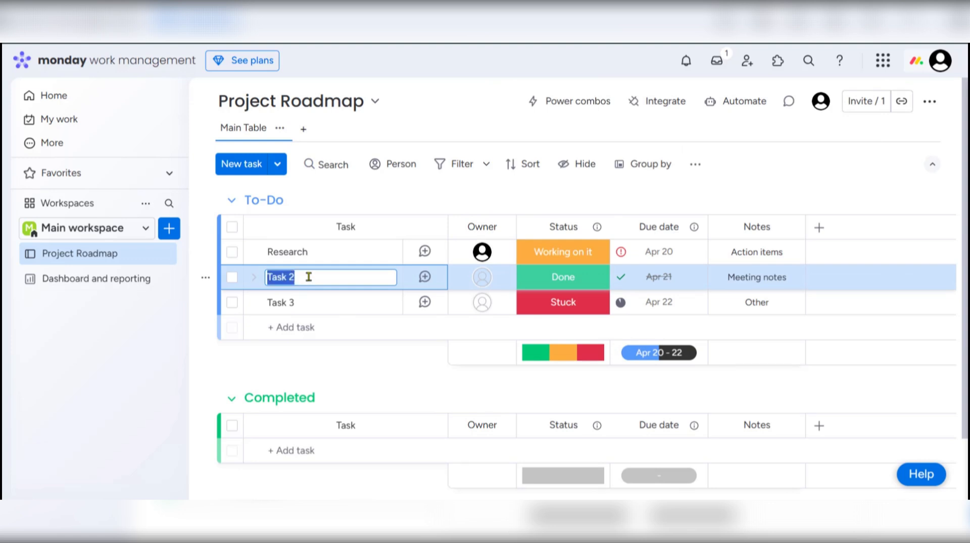
text(General Reading)
key(Return)
Rename Task 3 in the To-Do group to "Essay".
click(286, 302)
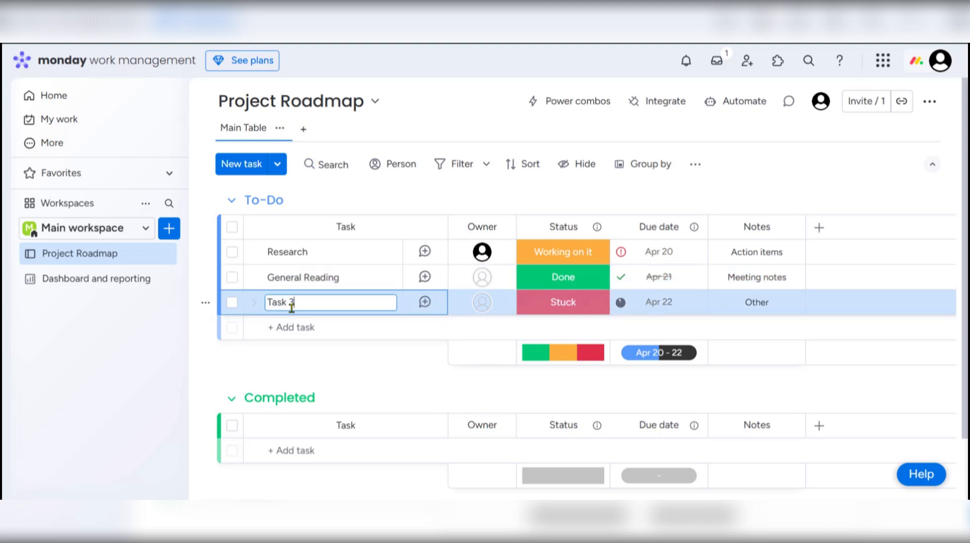
key(ctrl+a)
text(E)
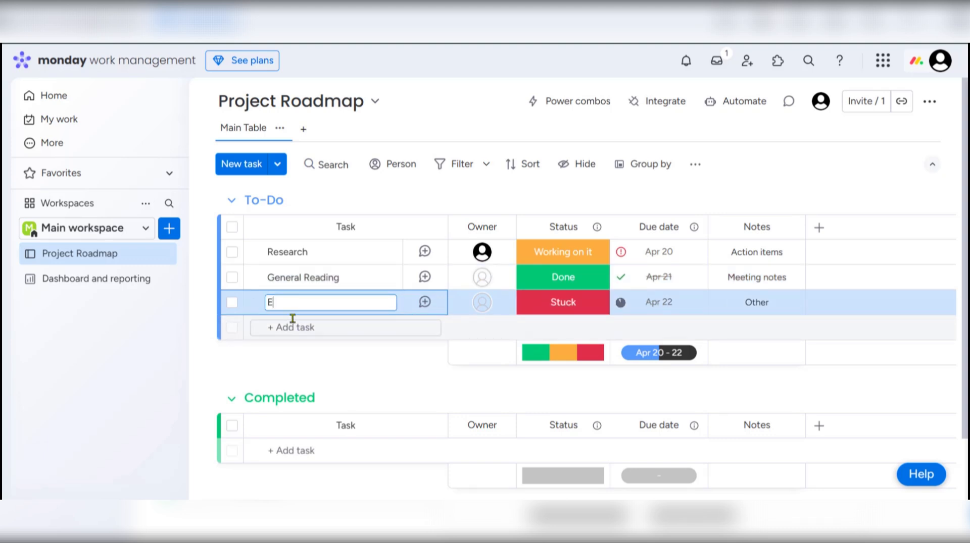
text(ssay)
key(Return)
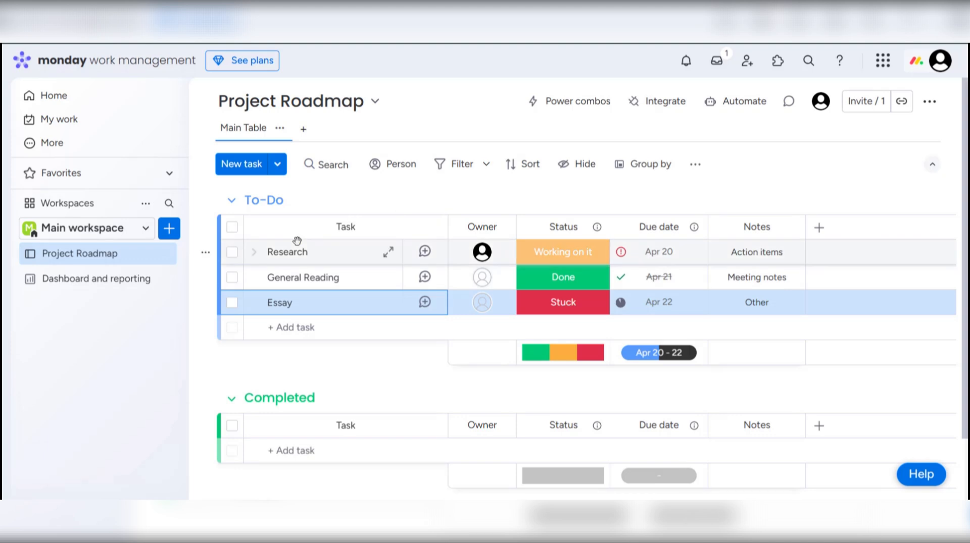
Post the update "Make a research on the given topic" on the Research task and close its details.
click(426, 254)
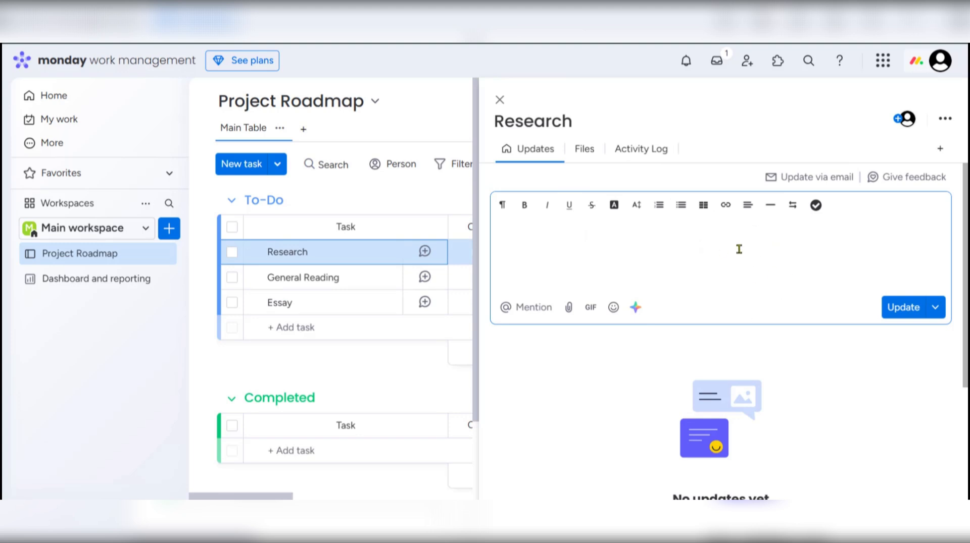
text(Make a re)
key(BackSpace)
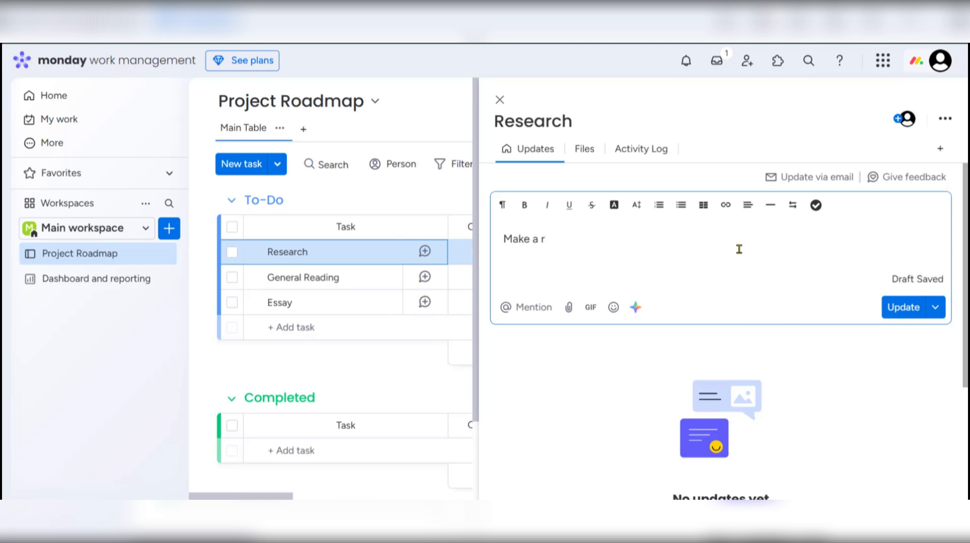
text(esearch on the given topic)
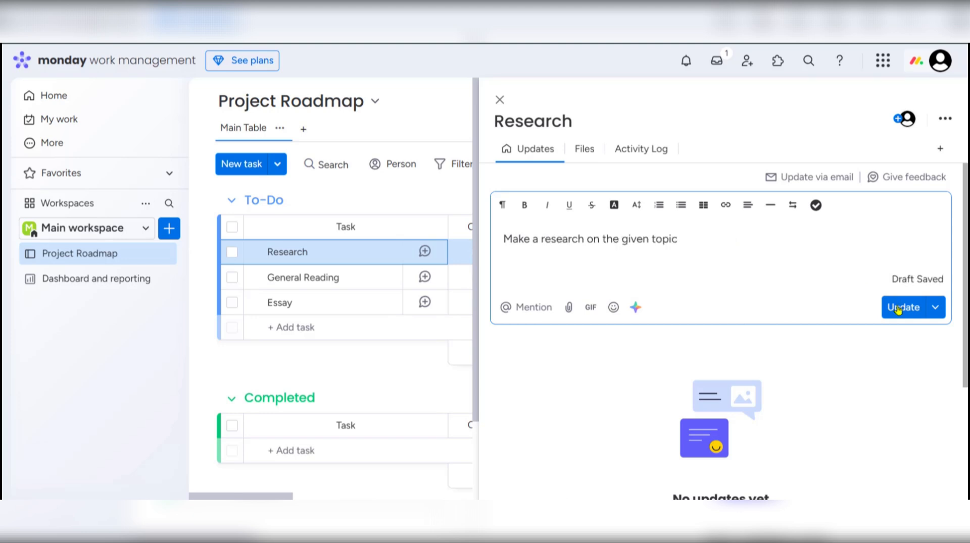
click(898, 309)
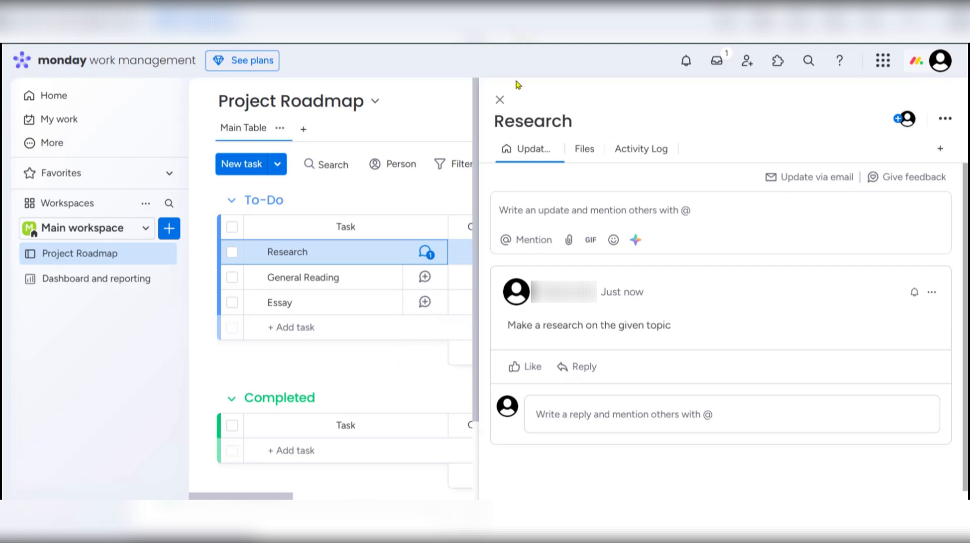
click(500, 101)
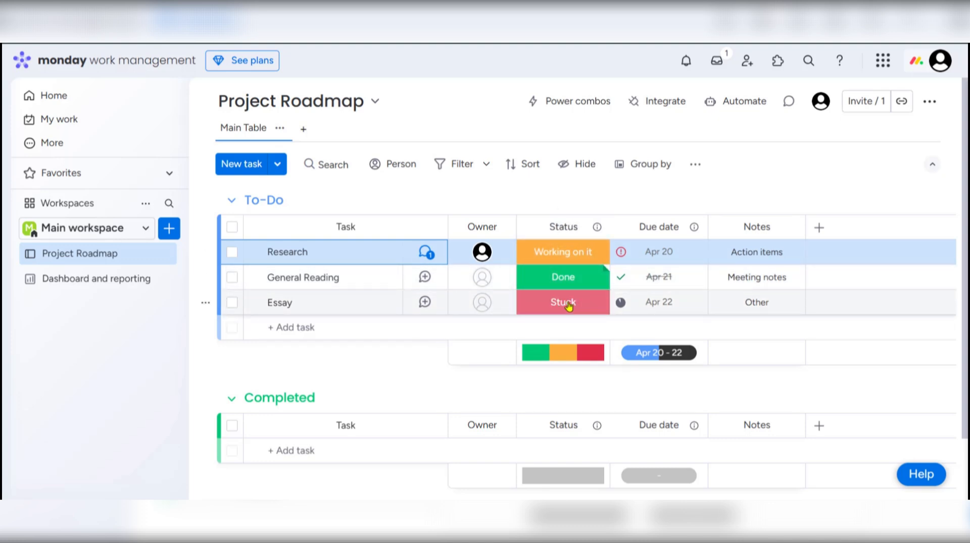
Rename the Status column's "Stuck" label to "Issue".
click(557, 258)
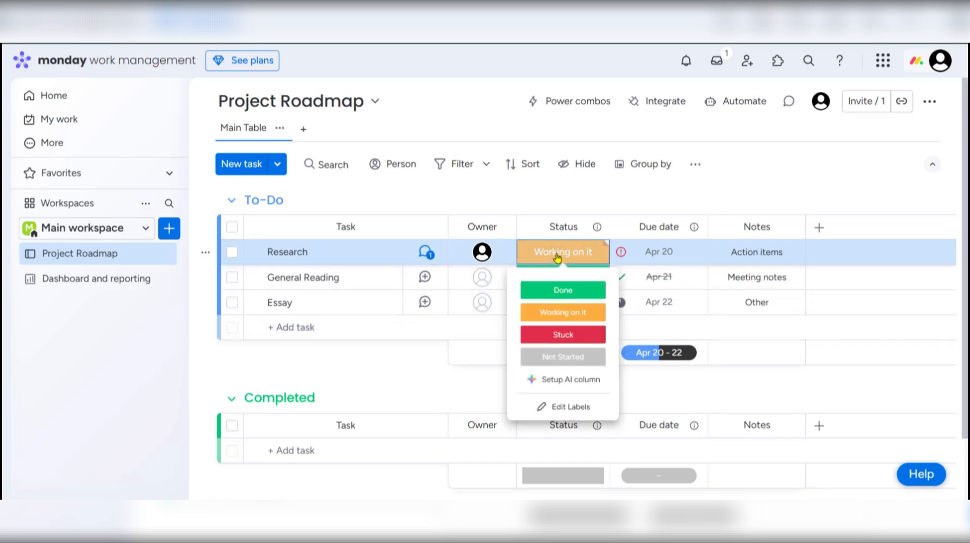
click(557, 257)
click(557, 257)
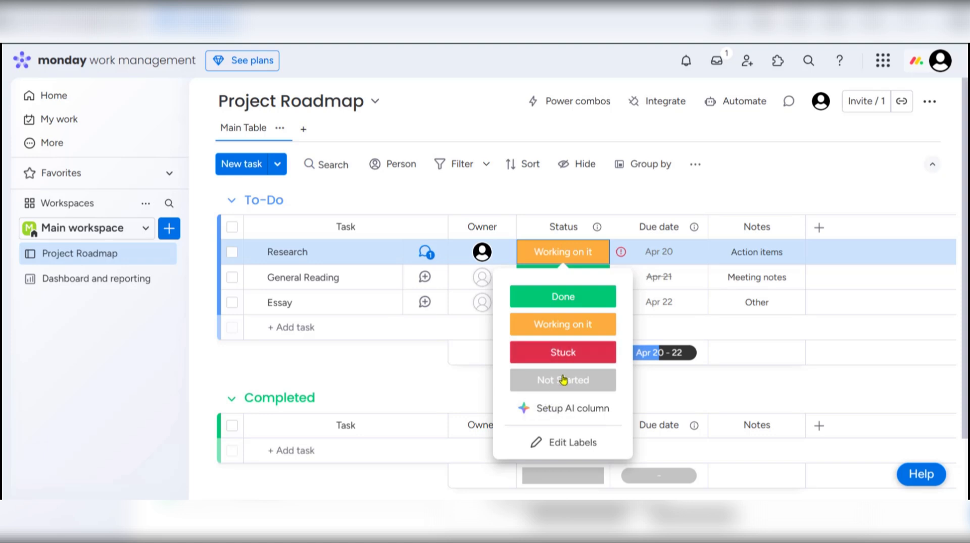
click(557, 444)
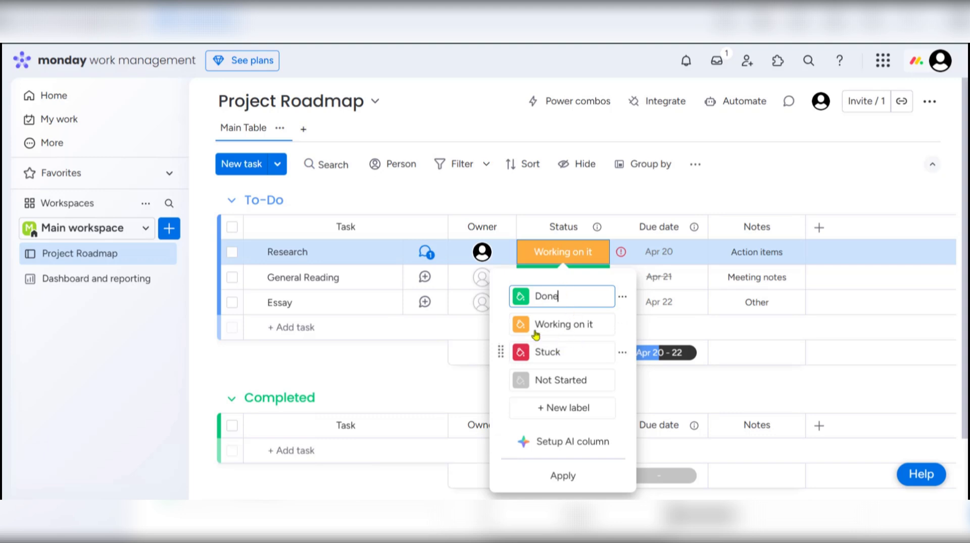
click(559, 350)
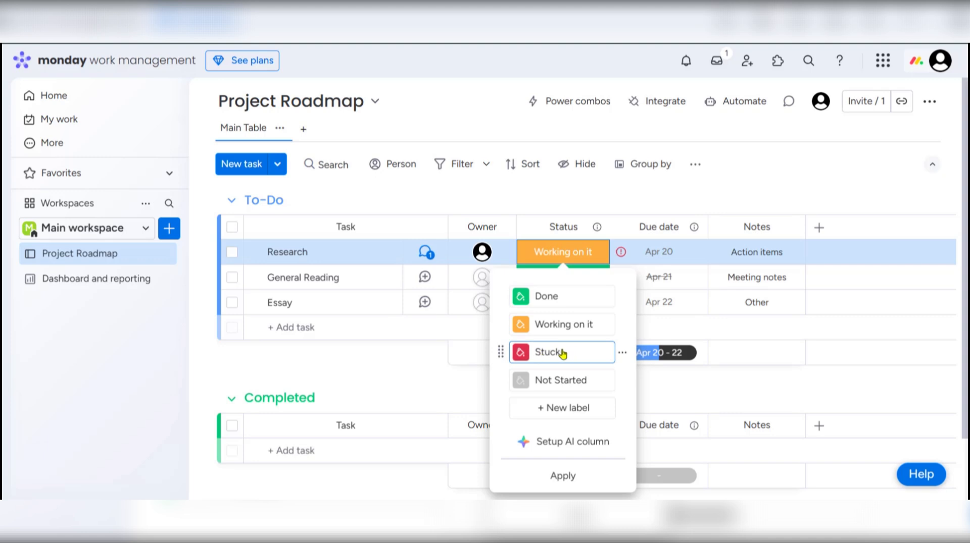
double_click(560, 350)
text(Issue)
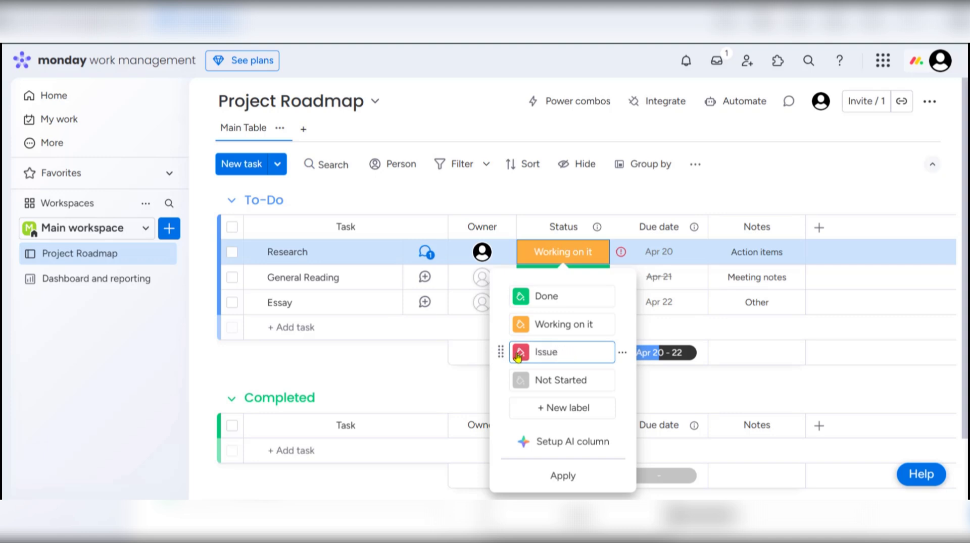
click(417, 371)
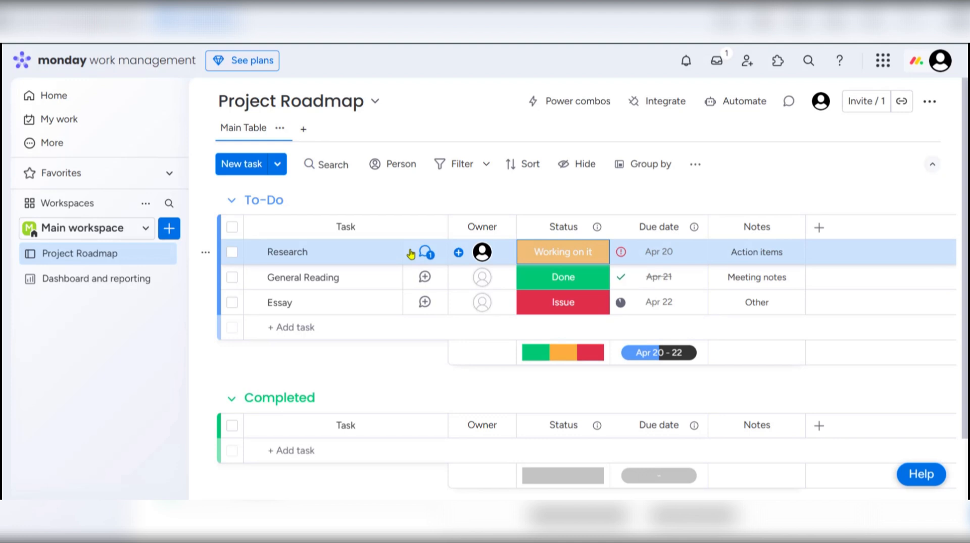
Set the status of the Essay and General Reading tasks in the To-Do group to "Working on it".
click(562, 302)
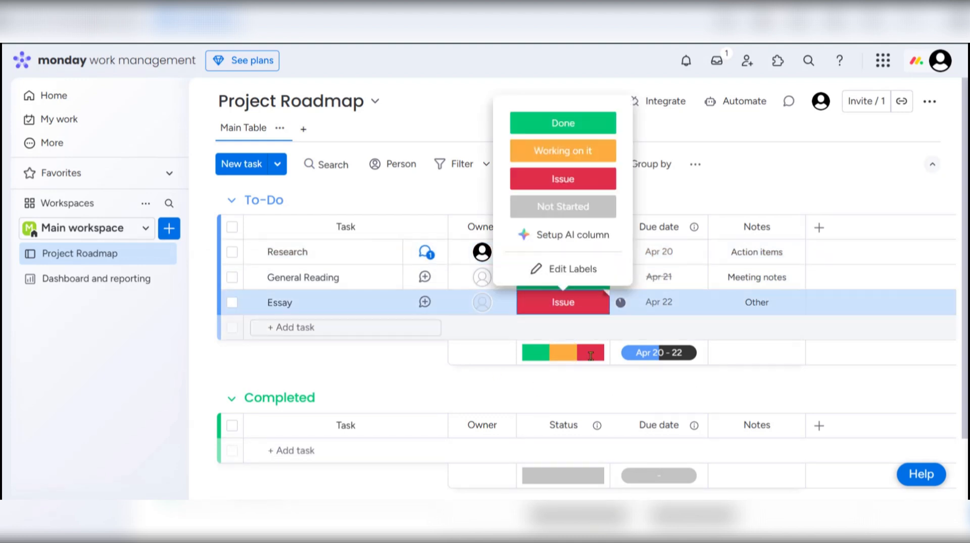
click(569, 152)
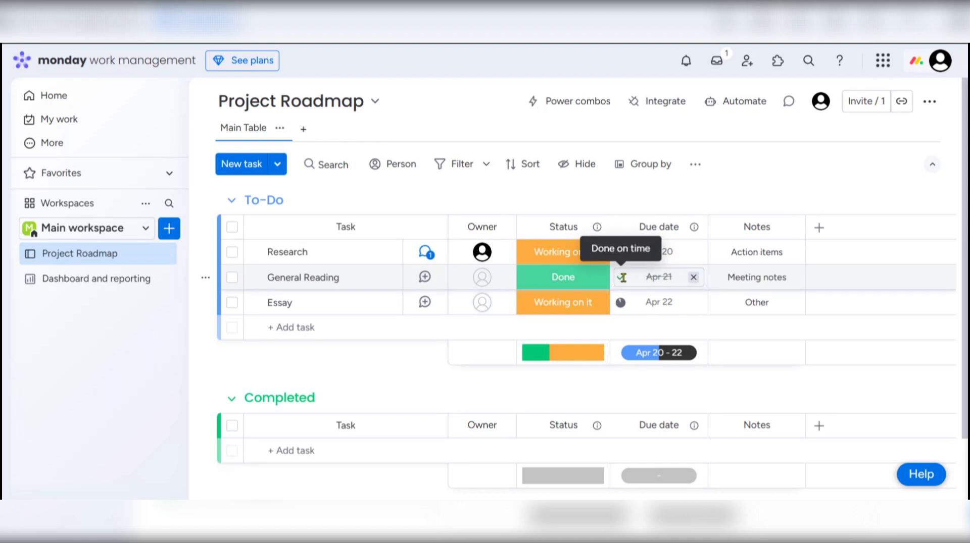
click(569, 277)
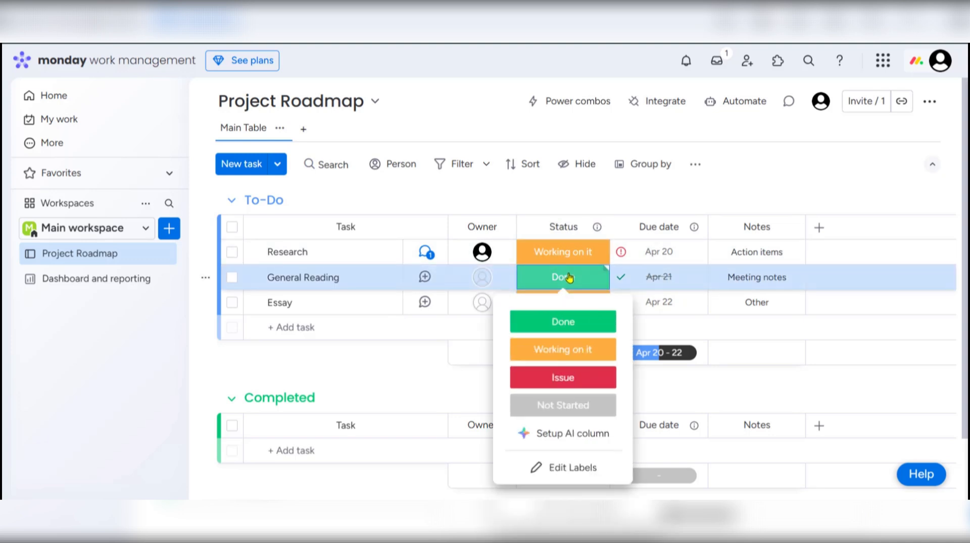
click(568, 353)
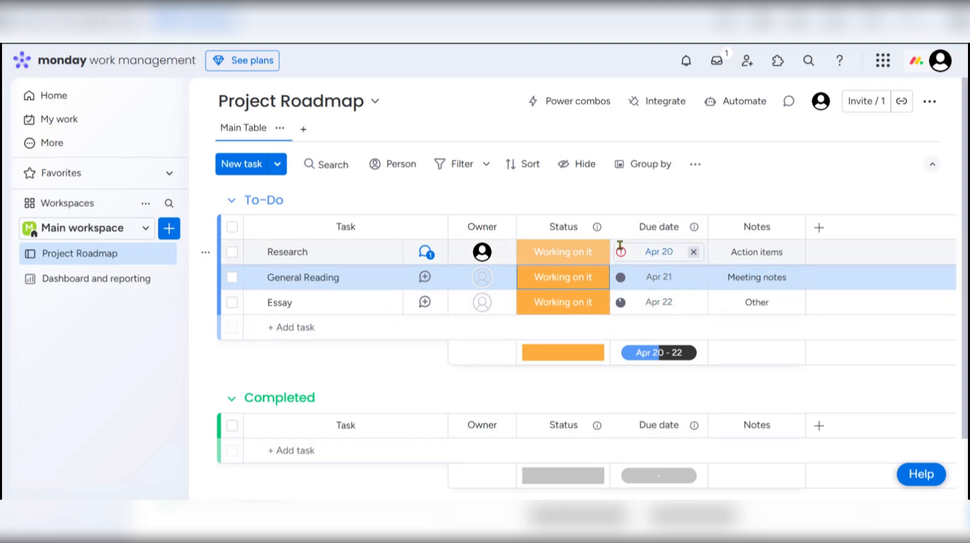
Try April 23, 2025 as the Research task's due date and replace it with April 18, 2025.
click(677, 251)
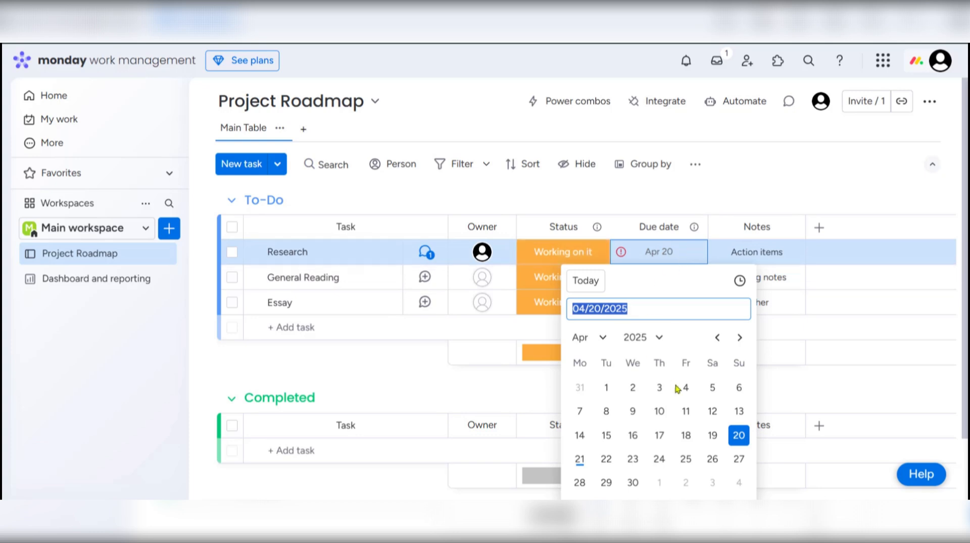
click(632, 459)
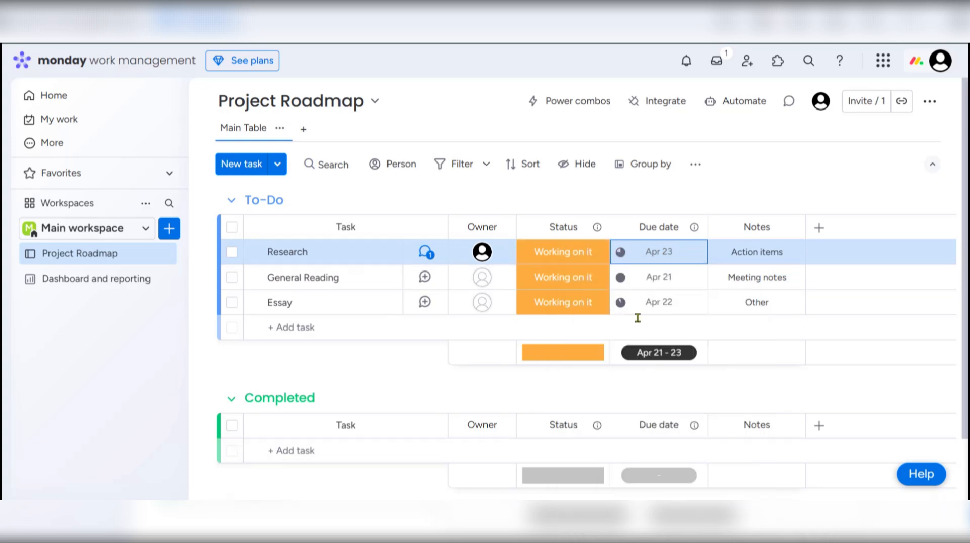
click(667, 252)
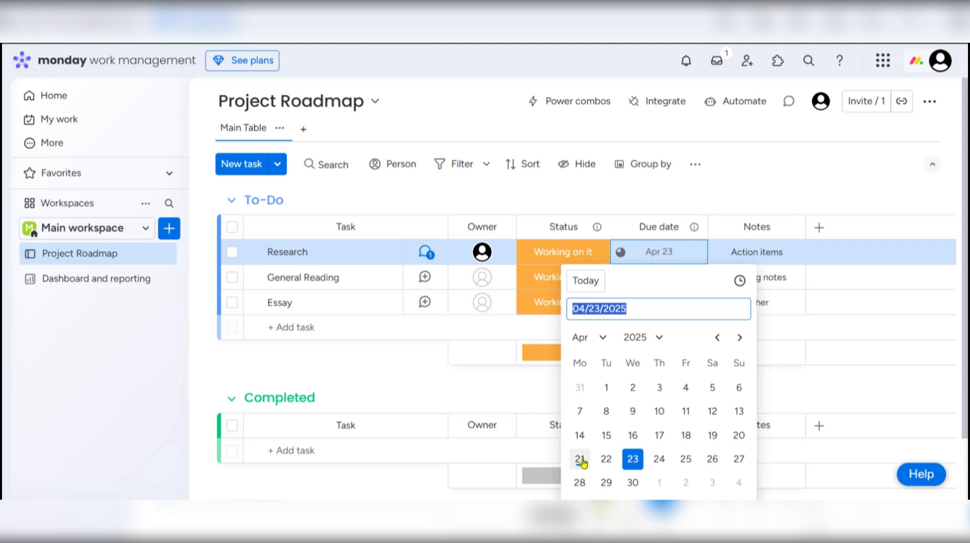
click(686, 438)
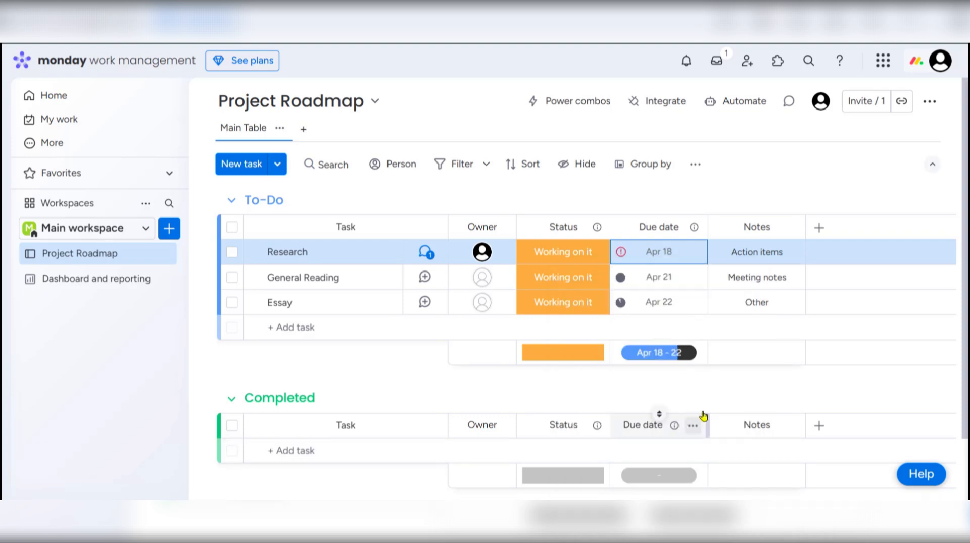
mouse_move(620, 254)
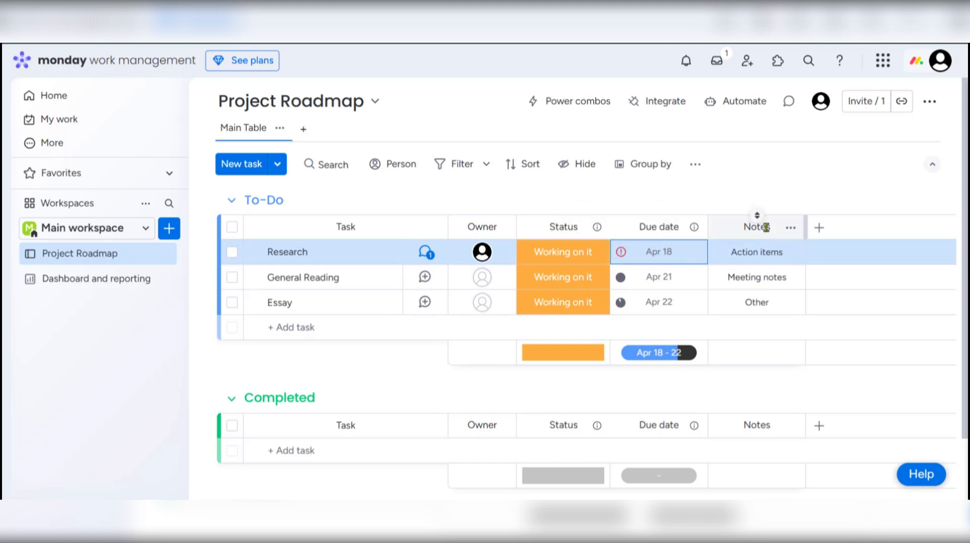
click(791, 228)
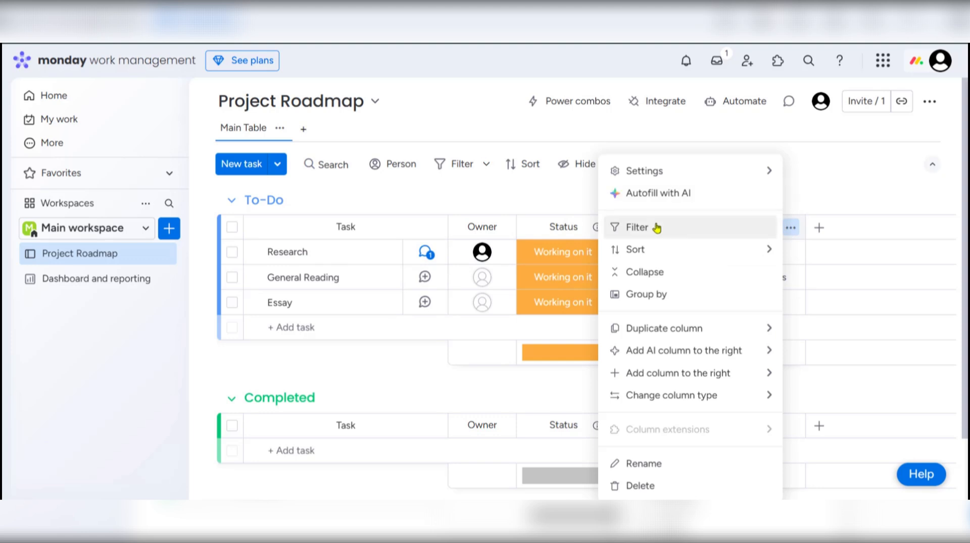
mouse_move(768, 249)
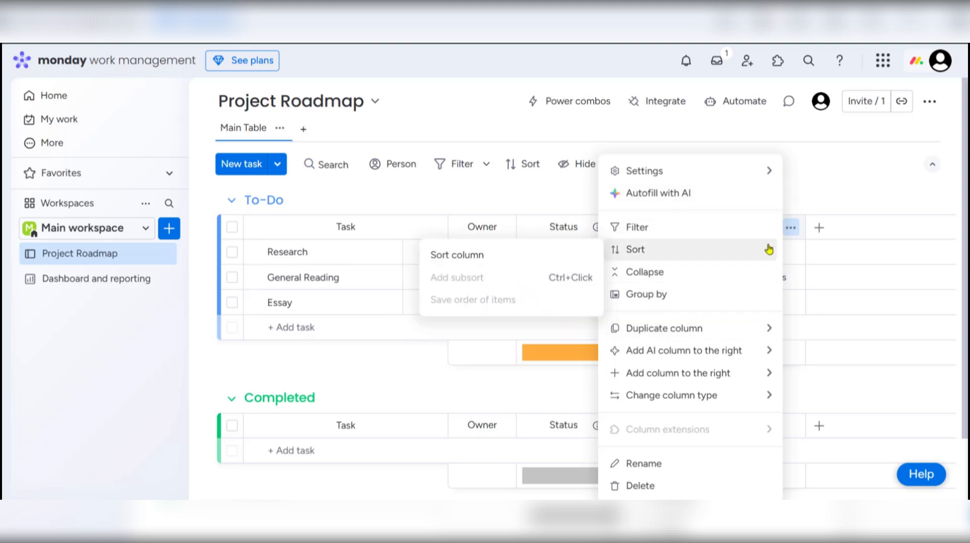
click(814, 170)
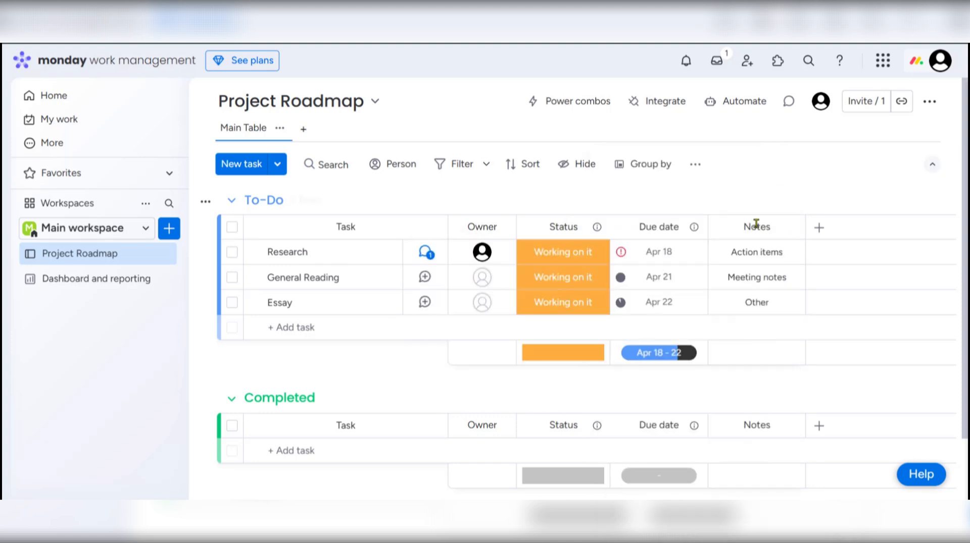
click(756, 252)
click(753, 277)
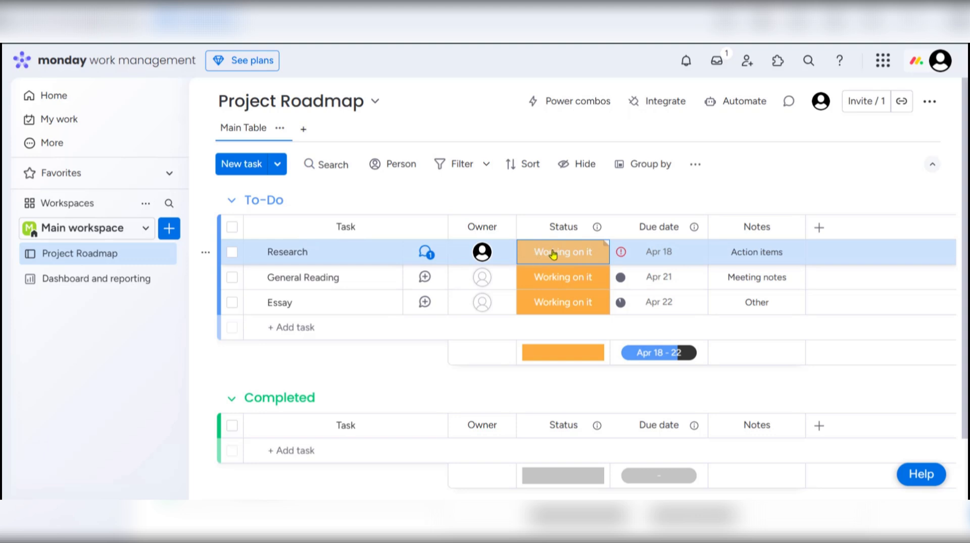
Set the Research task's status to "Done" and check its deadline indicator.
click(553, 255)
click(558, 295)
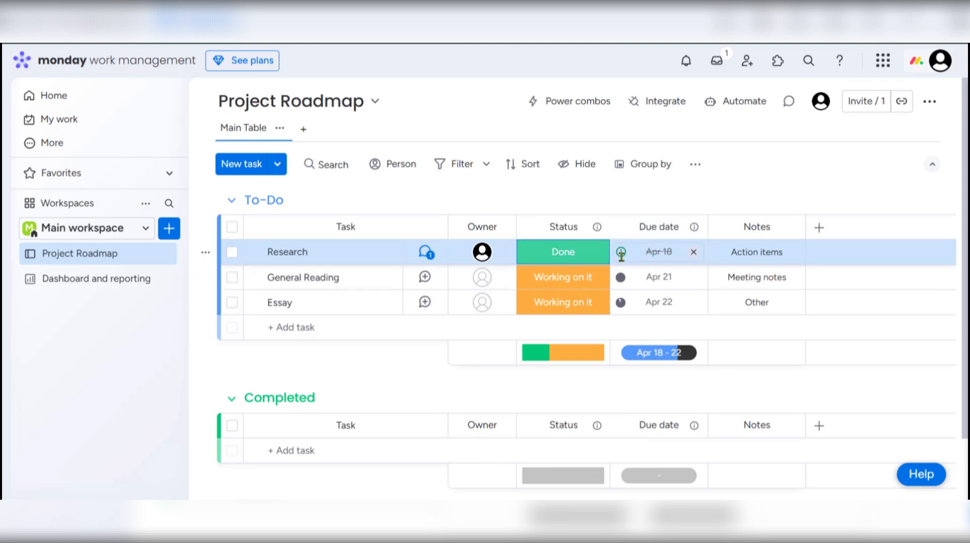
mouse_move(621, 255)
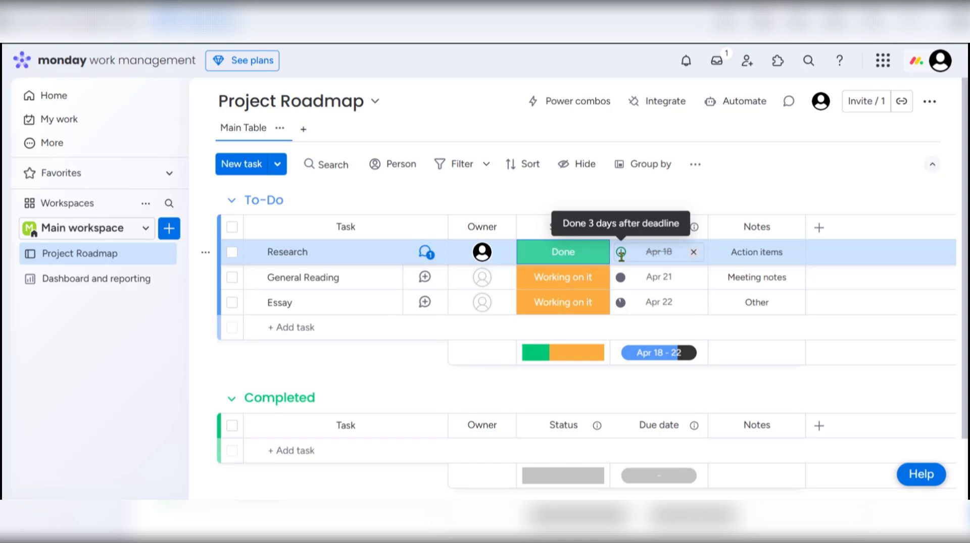
Select the Research task for bulk actions and dismiss the tip about updating multiple items.
click(231, 254)
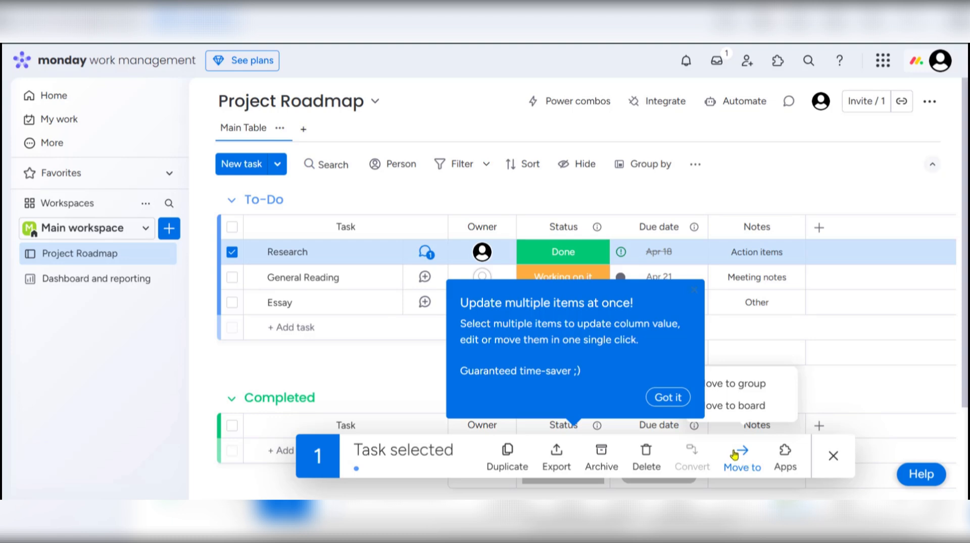
click(668, 397)
mouse_move(739, 463)
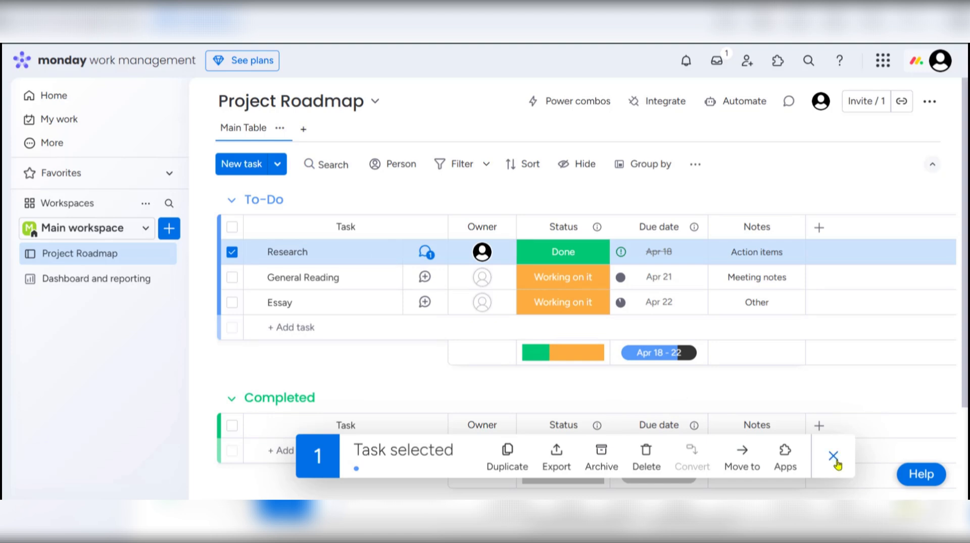
mouse_move(788, 461)
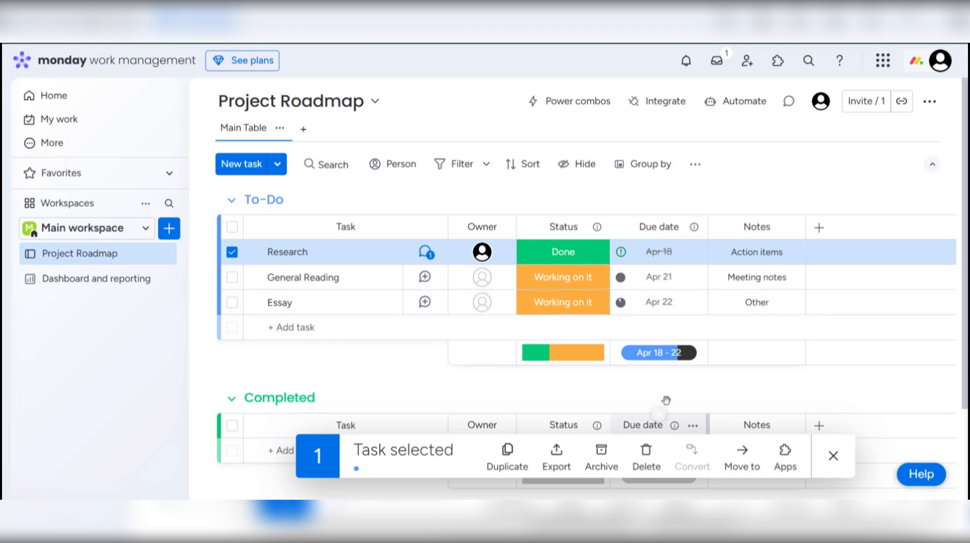
click(240, 166)
click(291, 261)
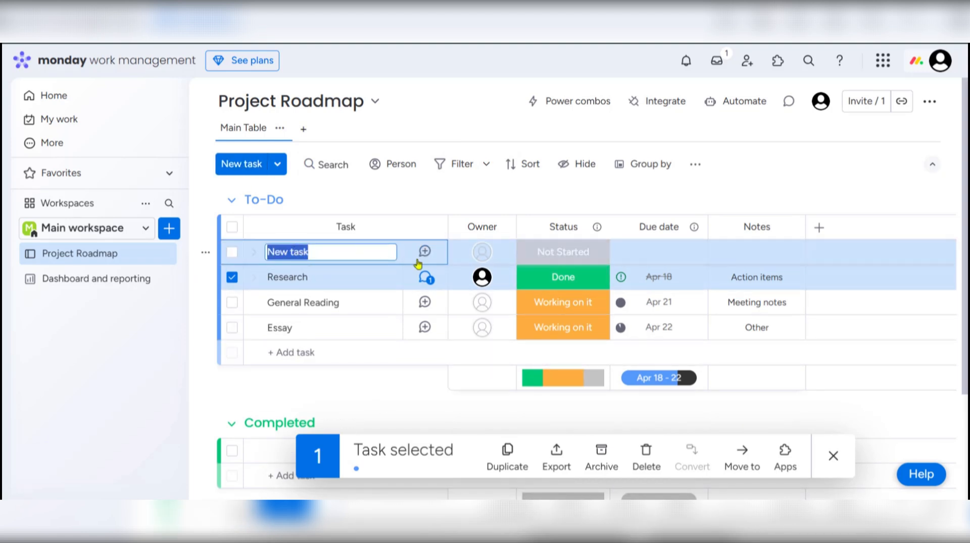
click(404, 273)
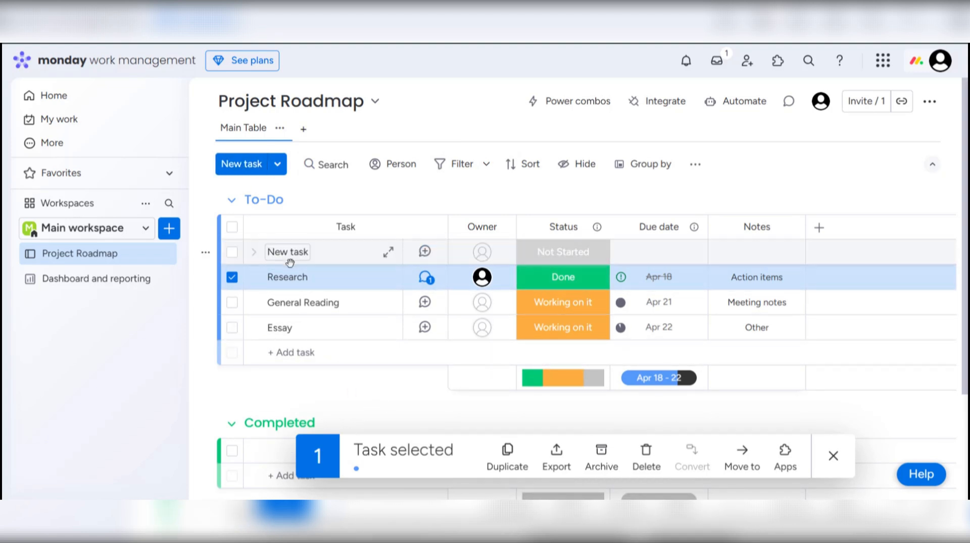
right_click(347, 252)
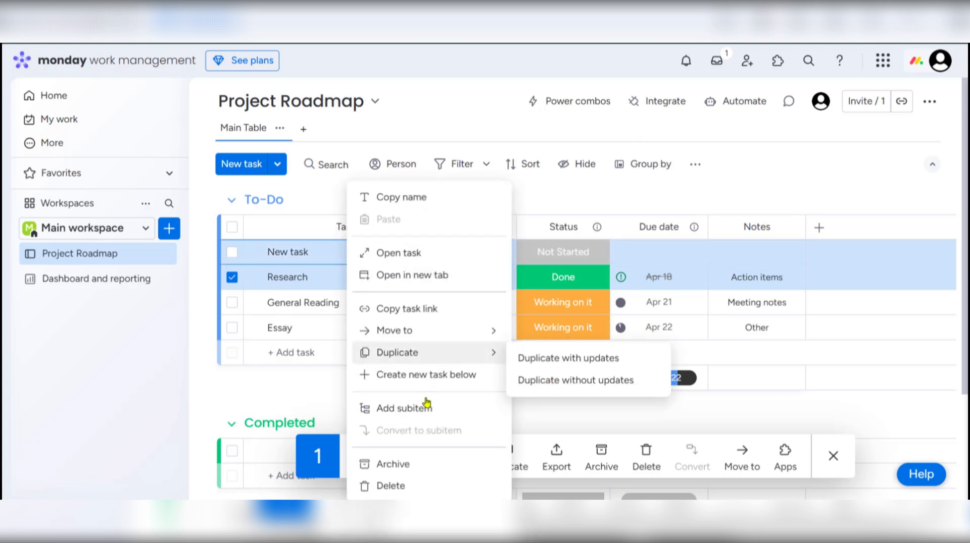
click(420, 487)
click(614, 303)
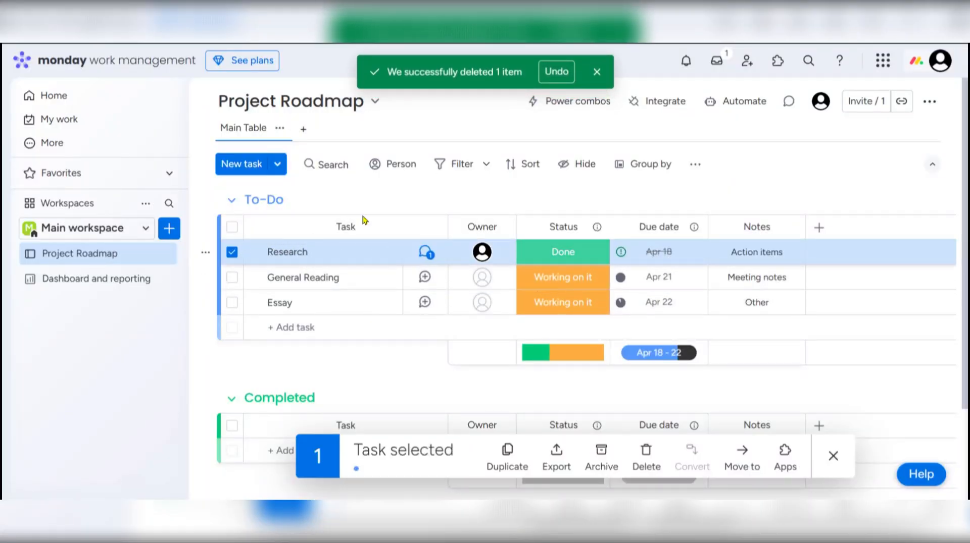
Move the Research task from the To-Do group into the Completed group and clear the task selection.
scroll(367, 440, down, 3)
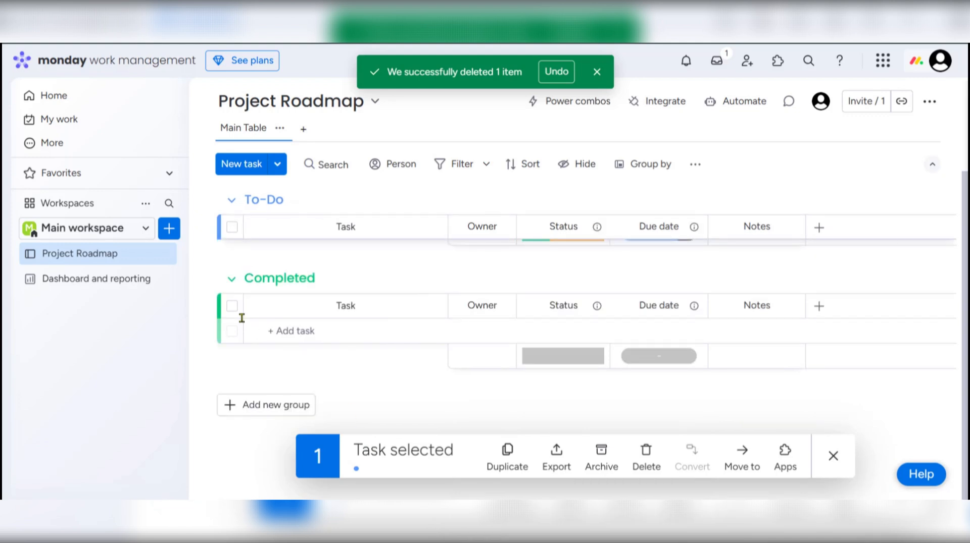
scroll(292, 298, up, 3)
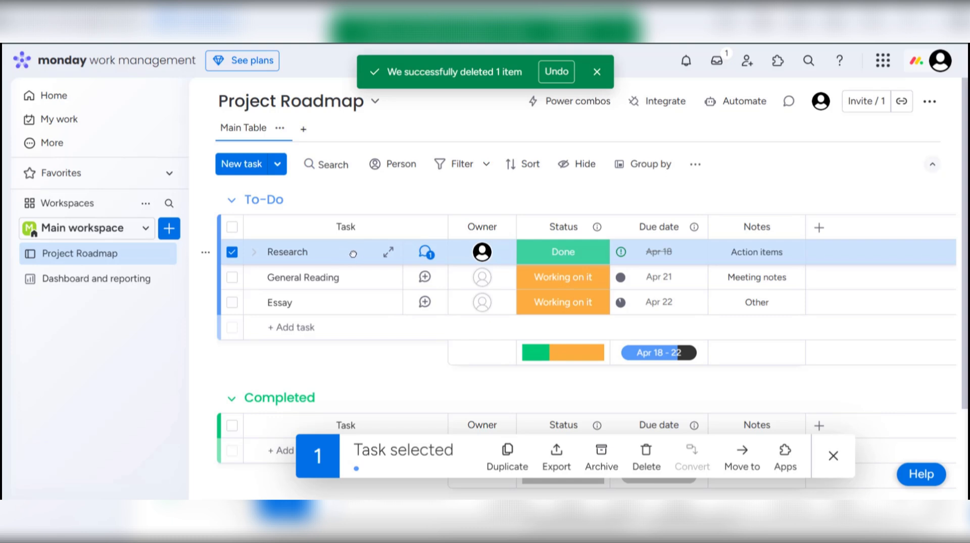
drag(325, 257, 330, 286)
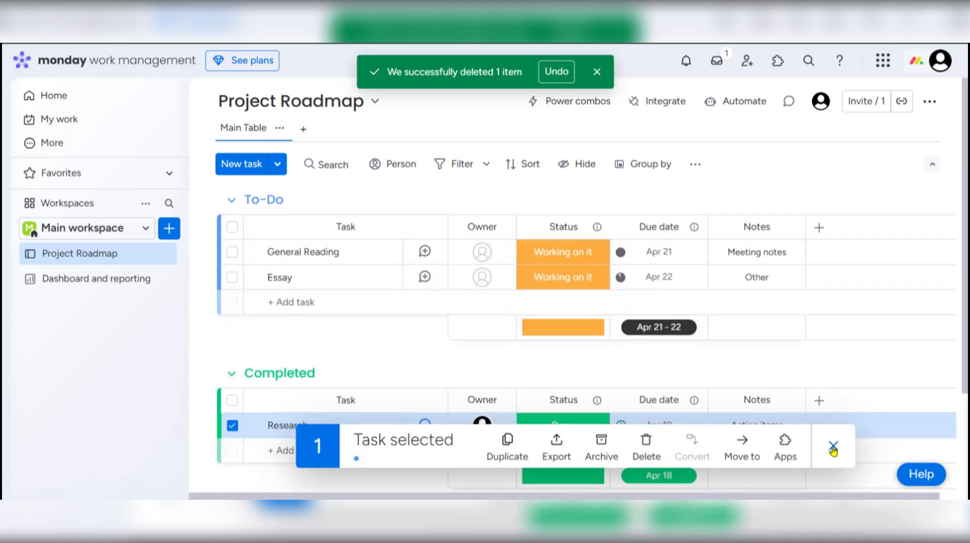
click(833, 446)
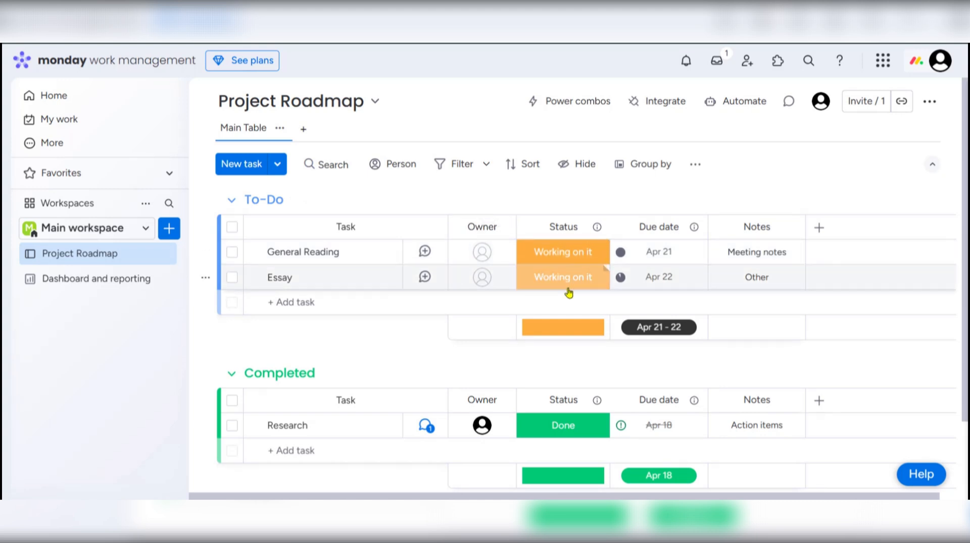
Start a board automation from the basic template "When status changes to something notify someone".
click(733, 108)
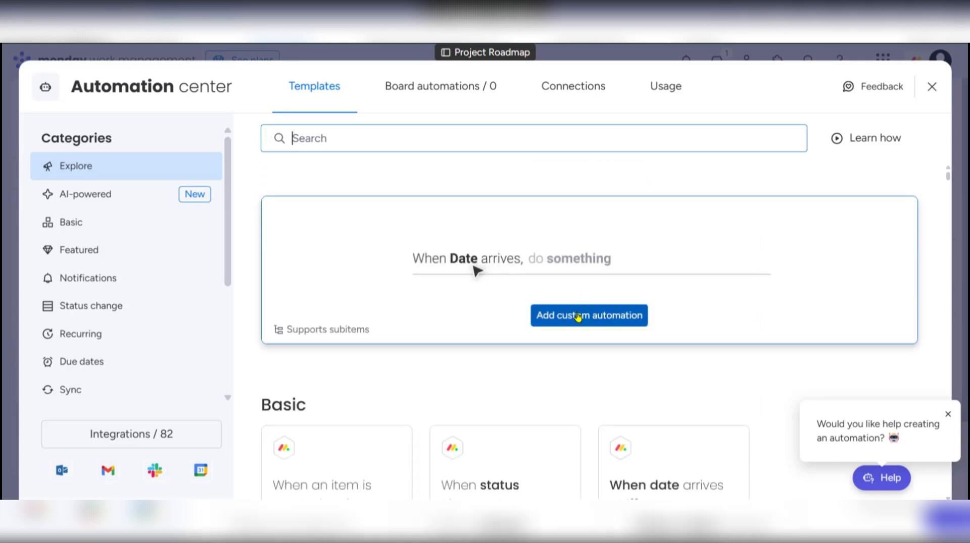
scroll(461, 285, down, 5)
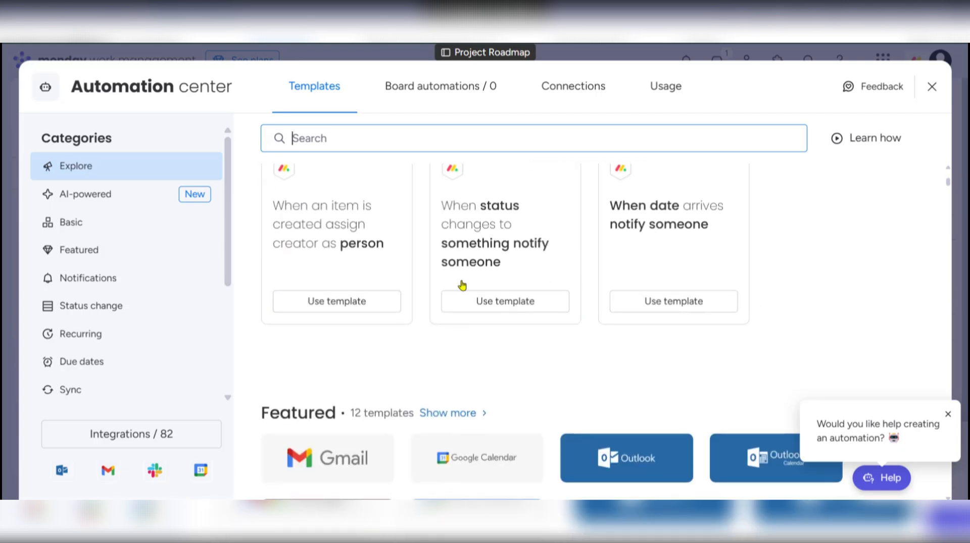
scroll(462, 286, up, 3)
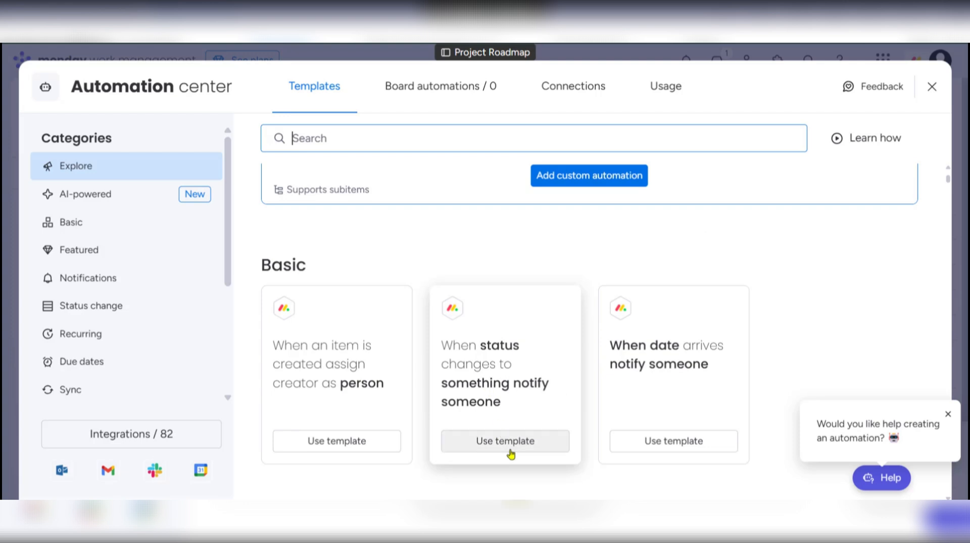
click(494, 444)
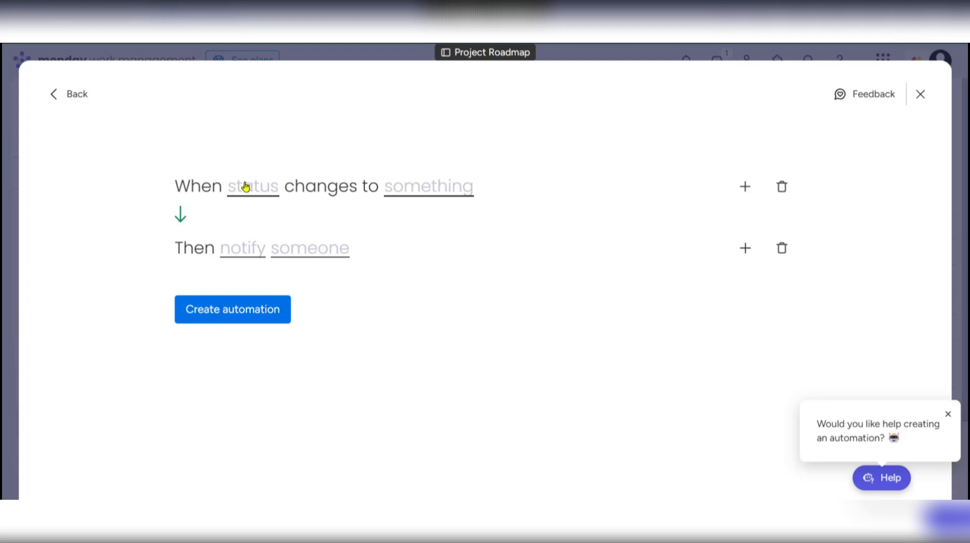
Set the automation's trigger to fire when the Status column changes to "Issue".
click(246, 190)
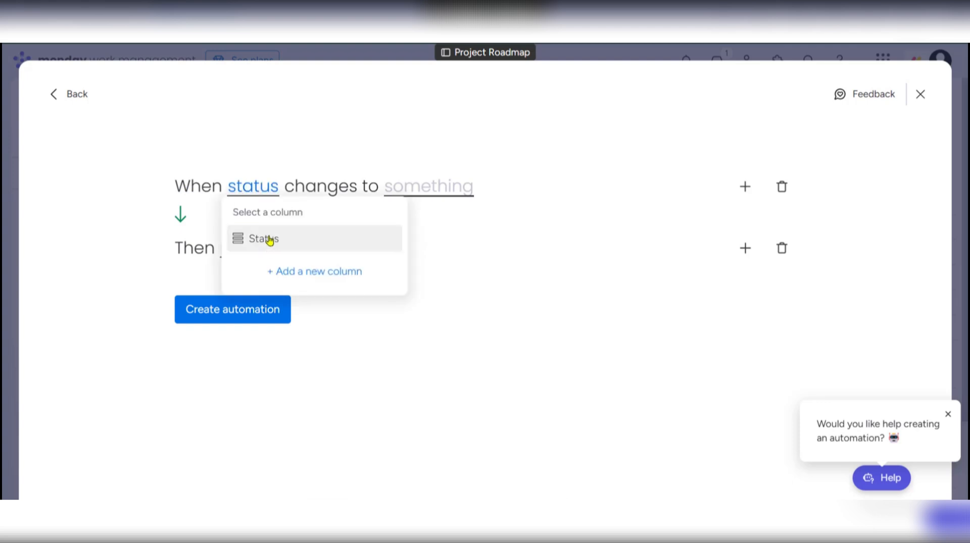
click(313, 275)
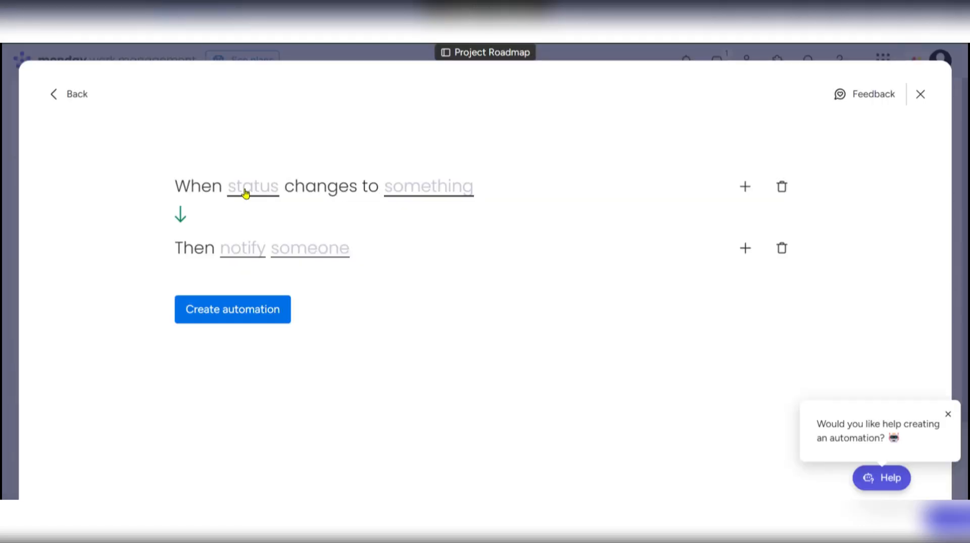
click(246, 190)
click(266, 239)
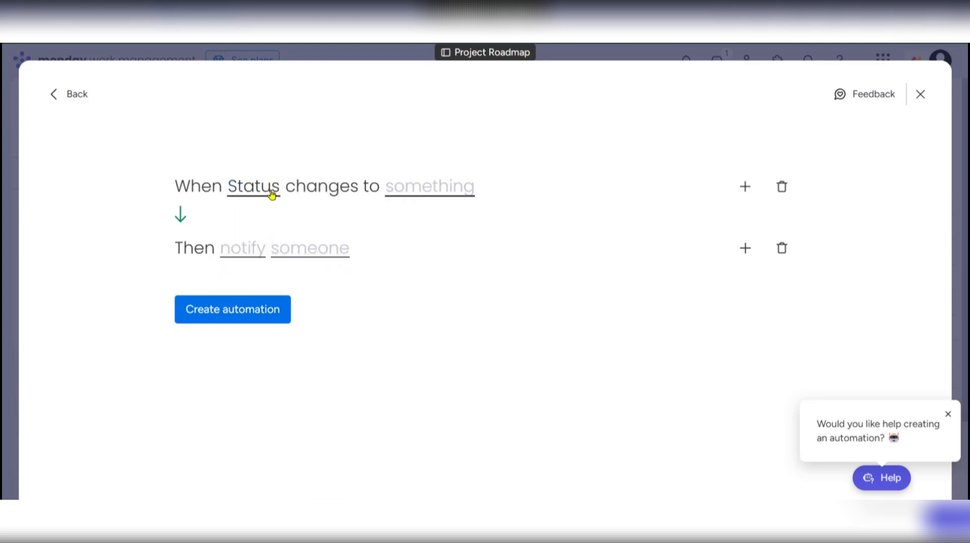
click(426, 191)
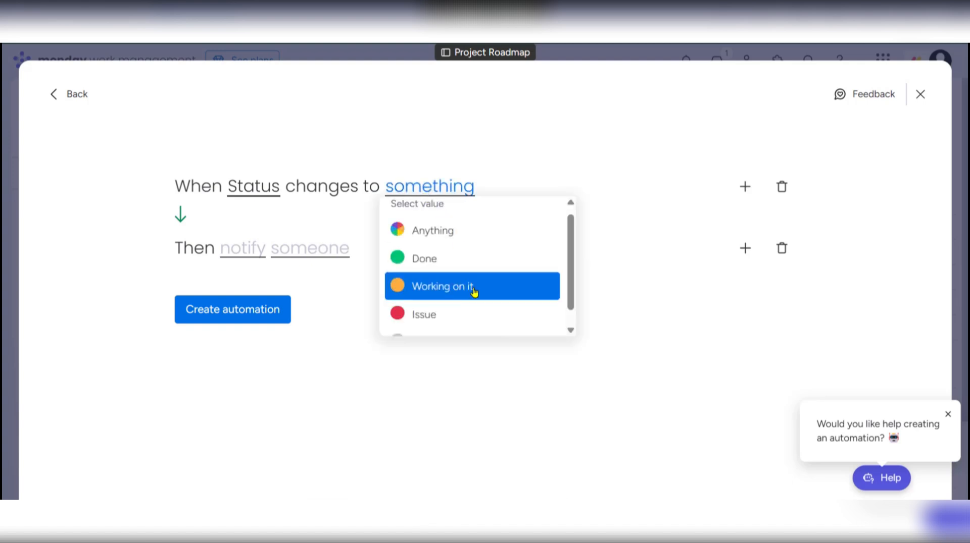
scroll(477, 294, down, 1)
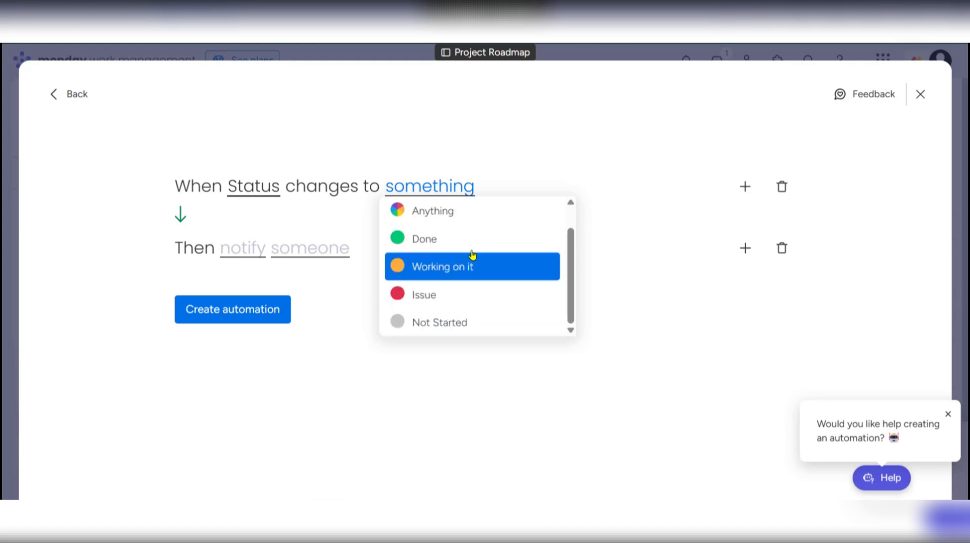
click(449, 300)
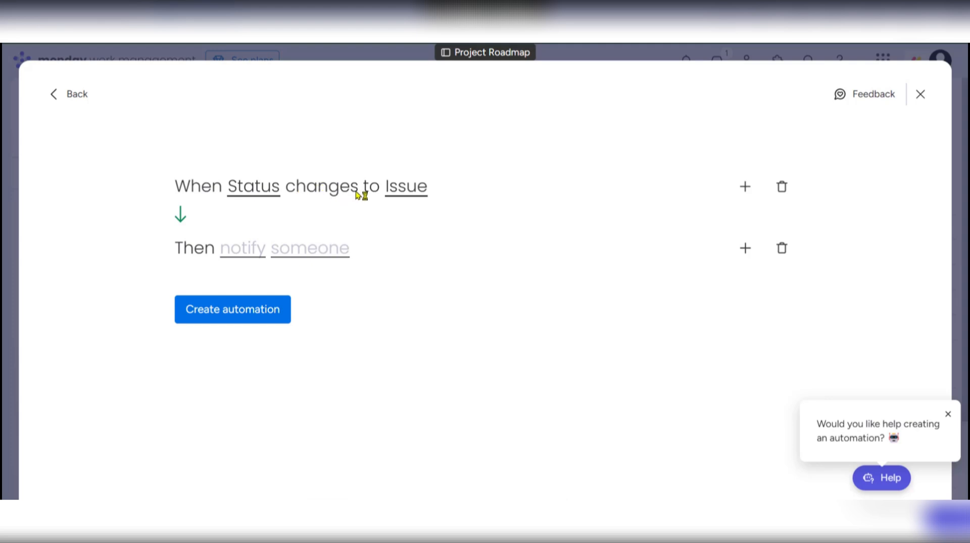
Choose "Me" as the person the automation notifies.
click(248, 252)
click(320, 250)
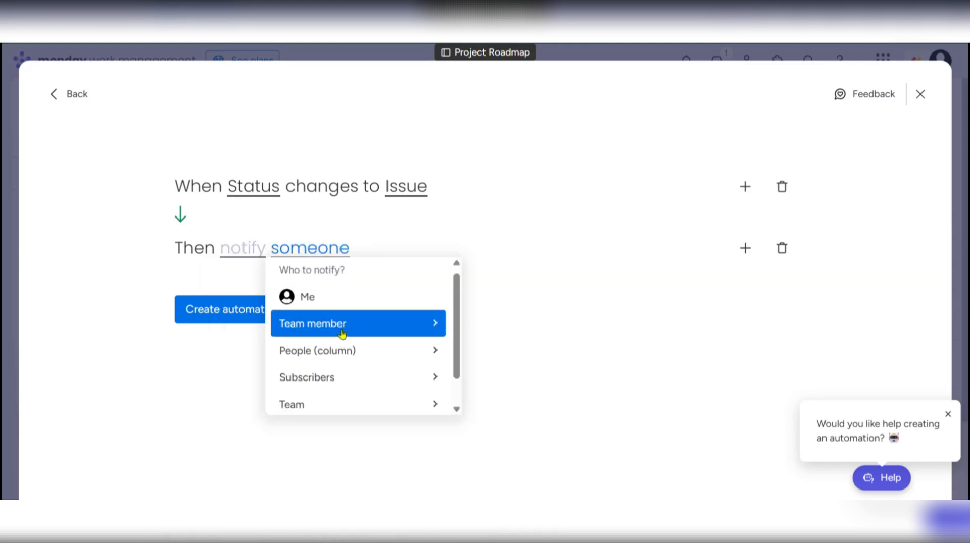
click(329, 302)
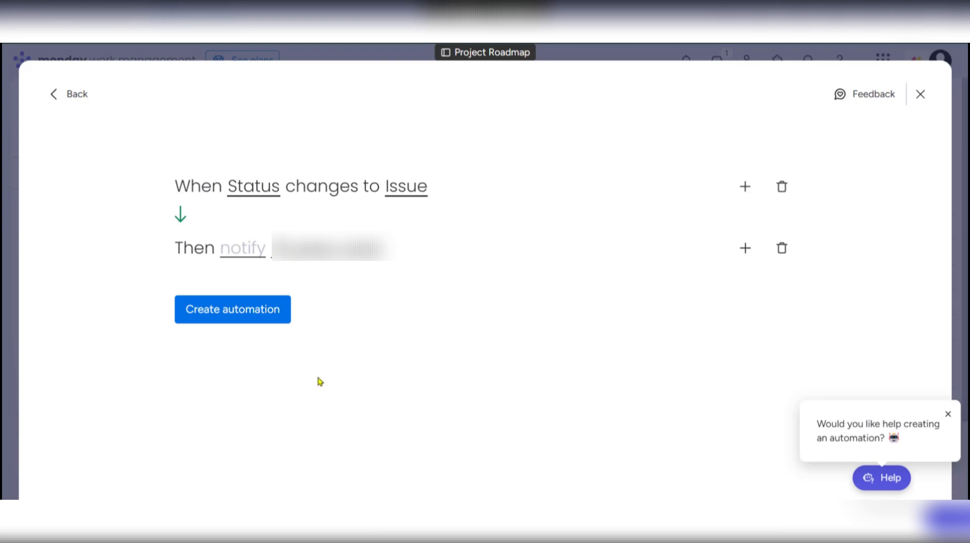
Write the notification message "Hey {task's name} has been marked as {task's Status}", using the board's item name and status fields.
click(234, 254)
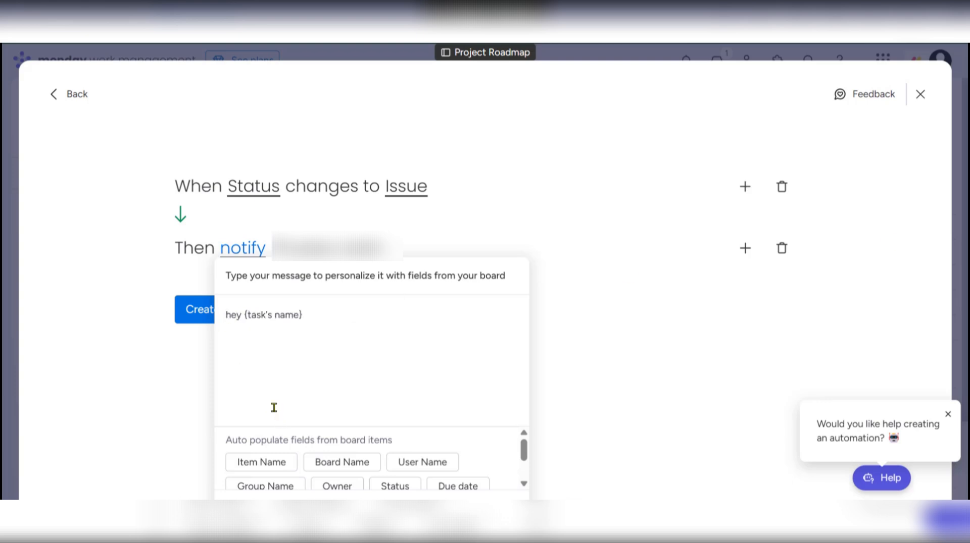
key(BackSpace)
text(H)
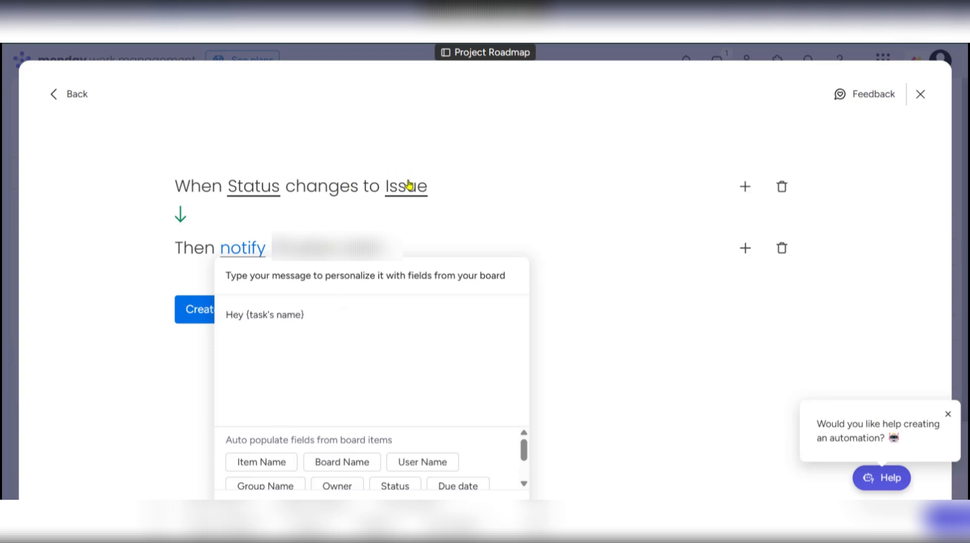
click(319, 313)
text(has e)
key(BackSpace)
text(been marked )
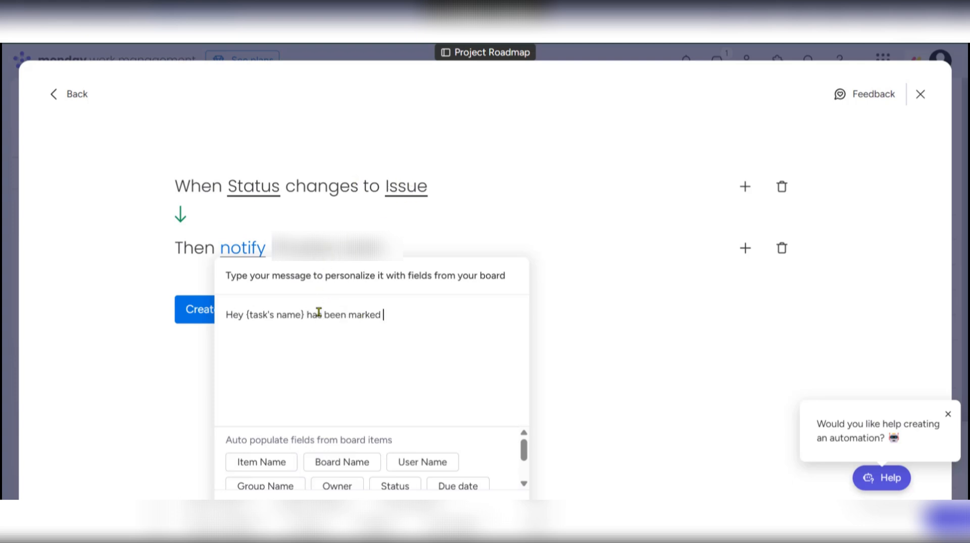
text(as)
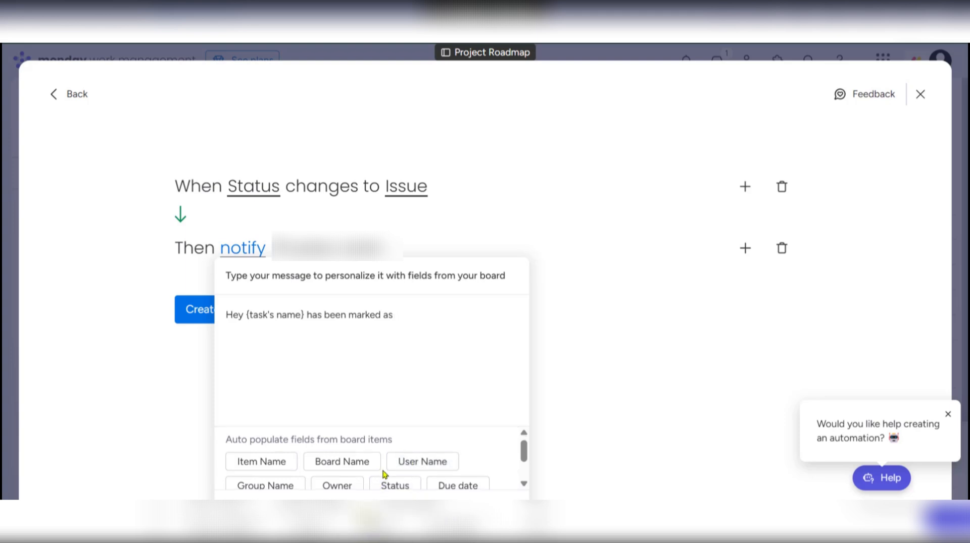
click(399, 486)
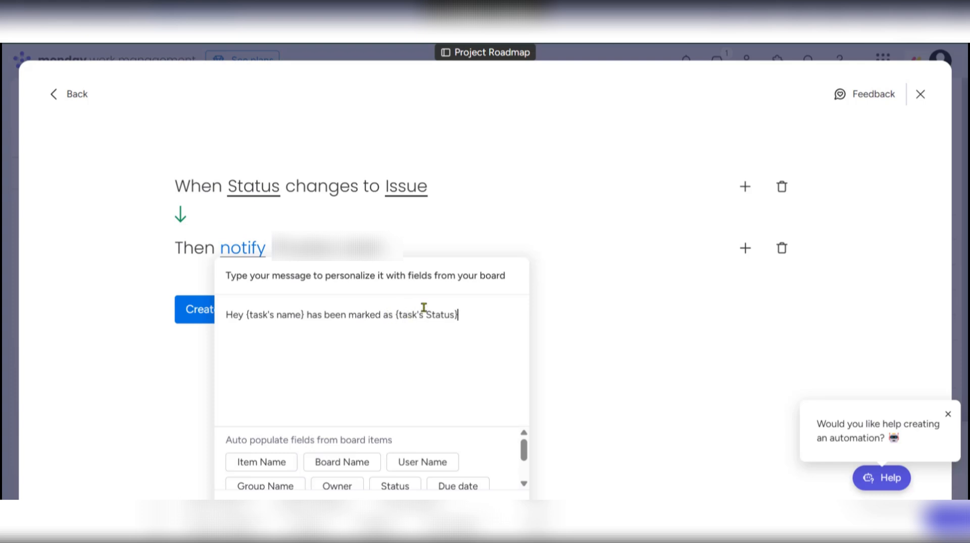
click(618, 391)
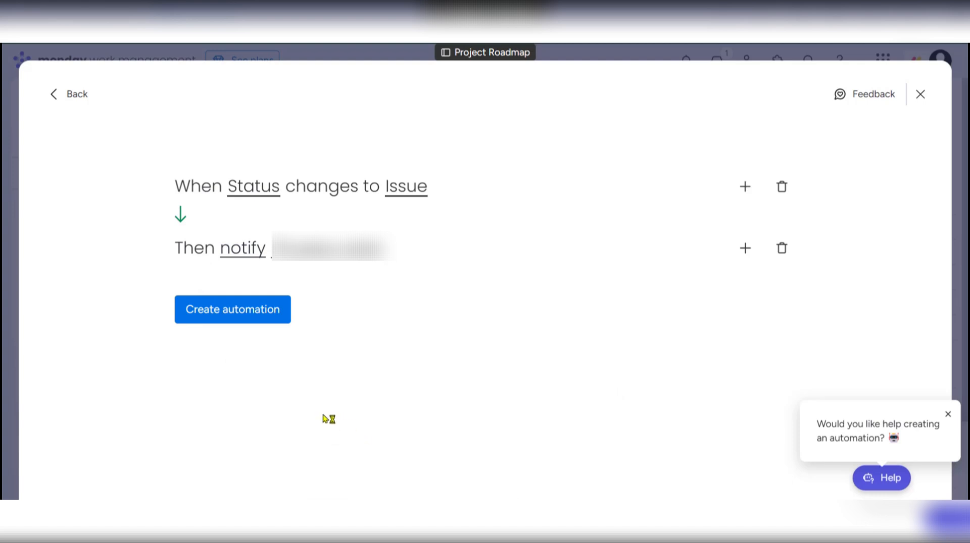
Create the automation, try its on/off switch, and close the automation center.
click(228, 312)
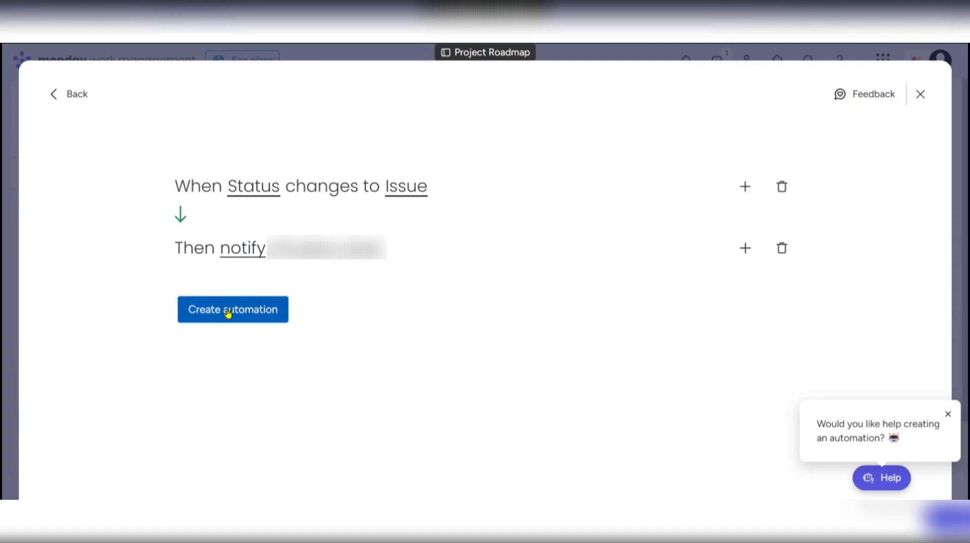
click(227, 313)
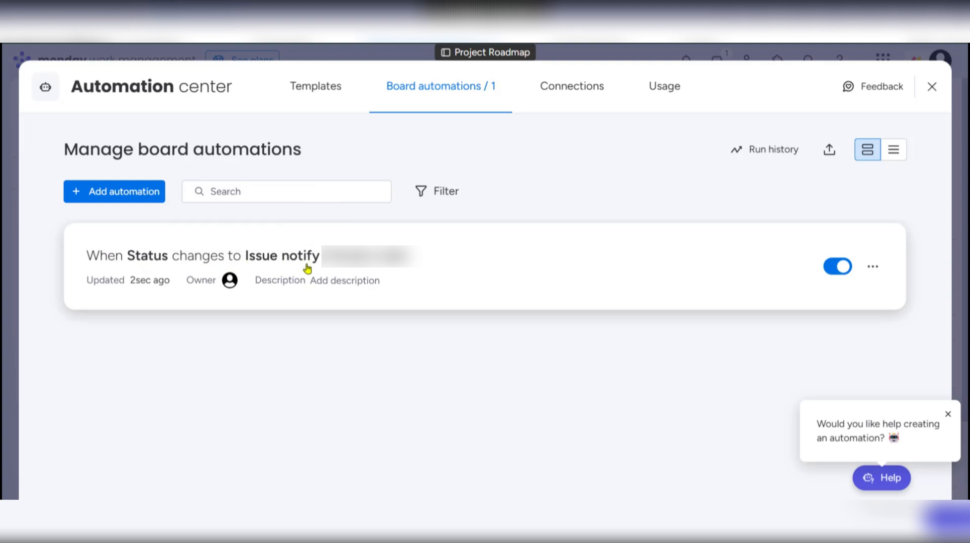
click(839, 266)
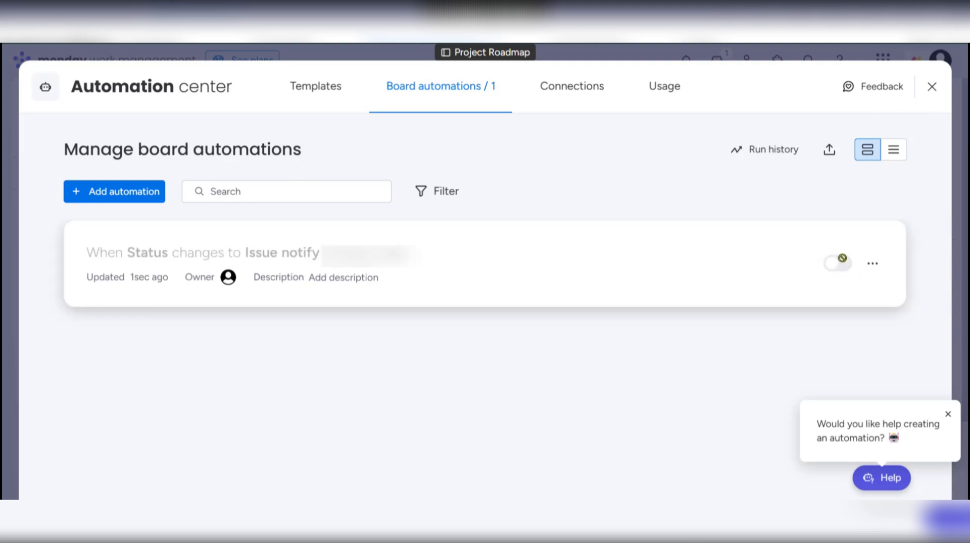
click(932, 89)
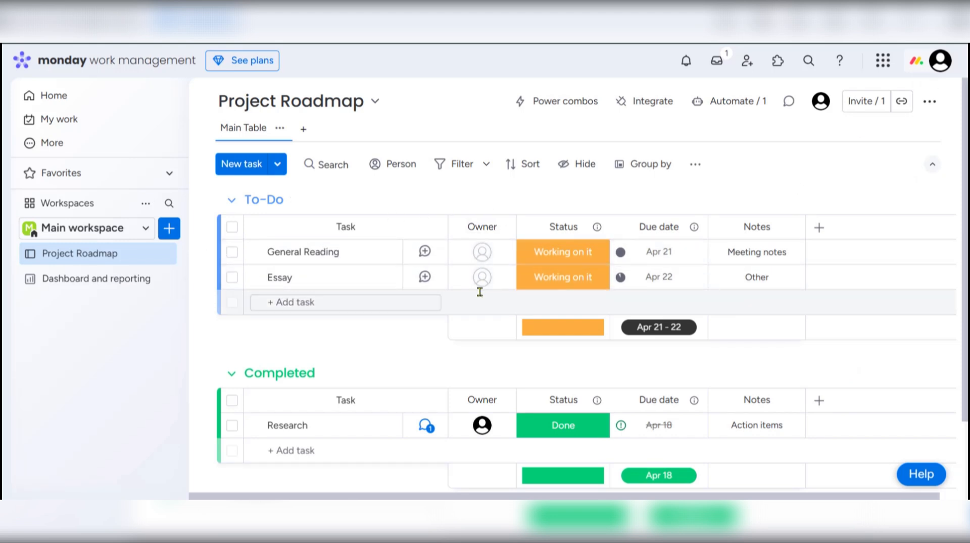
Test the automation by setting the Essay task's status to "Issue" and checking the notifications.
click(558, 280)
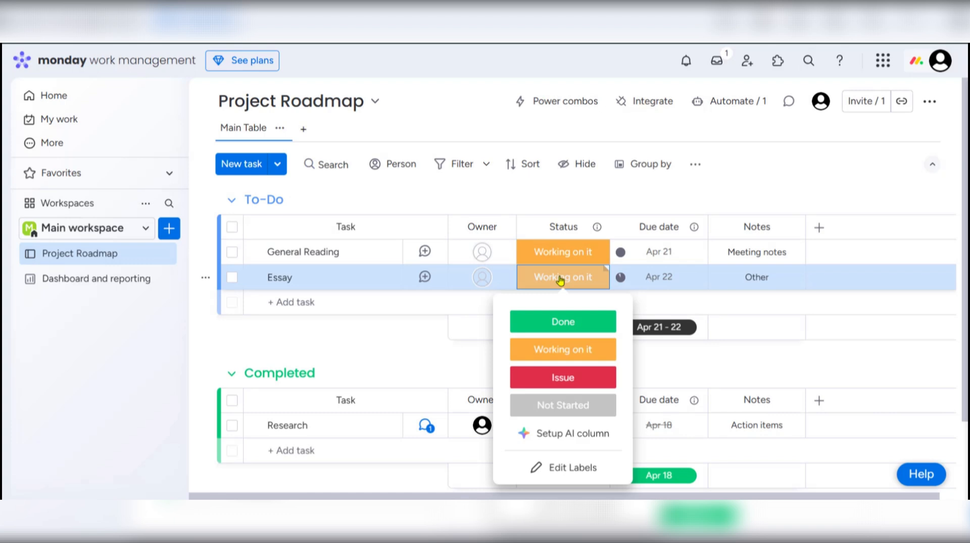
click(564, 384)
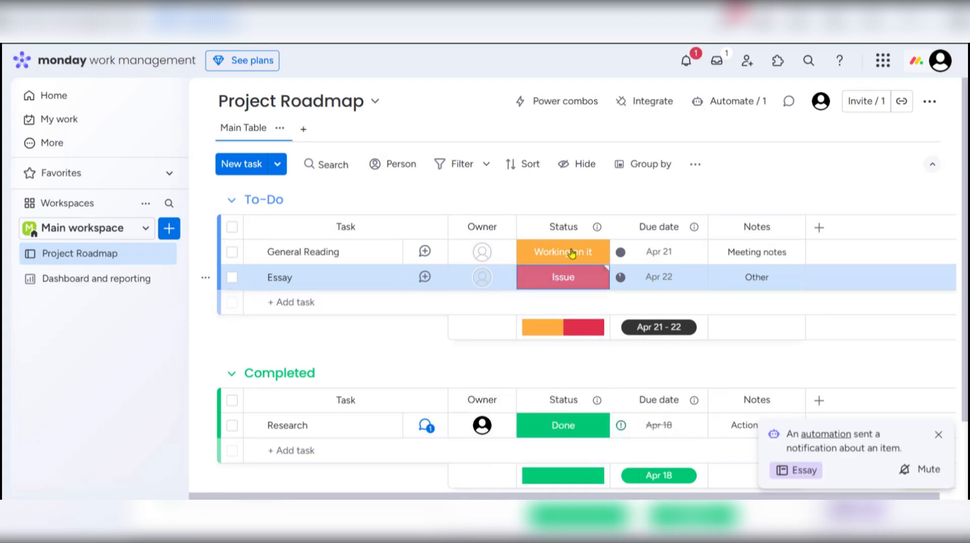
click(687, 65)
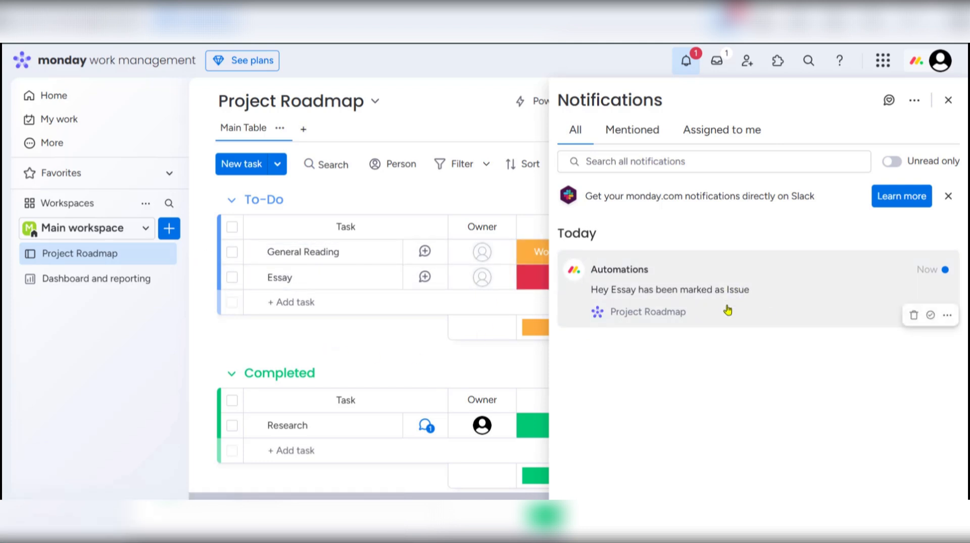
click(431, 374)
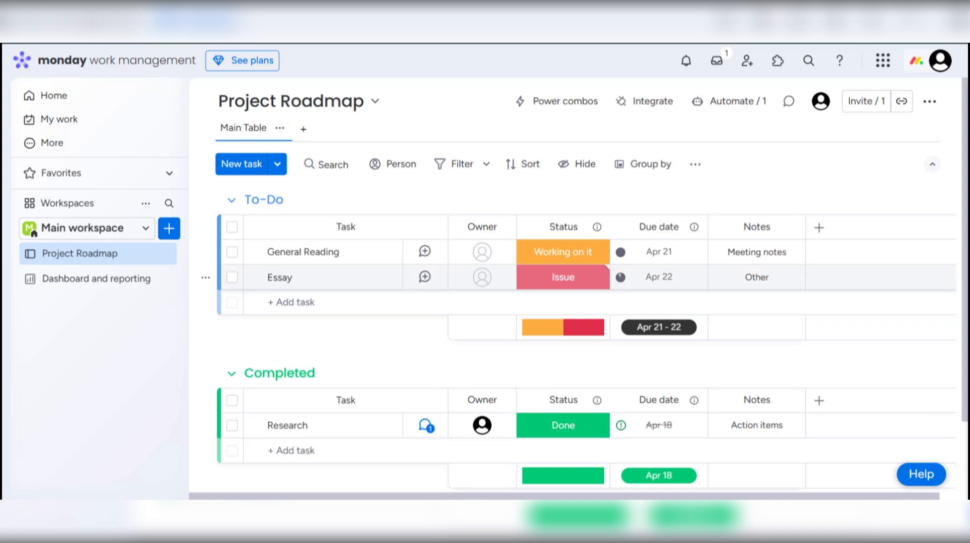
Set the Essay task's status to "Done" and move it from the To-Do group into the Completed group.
scroll(276, 275, down, 2)
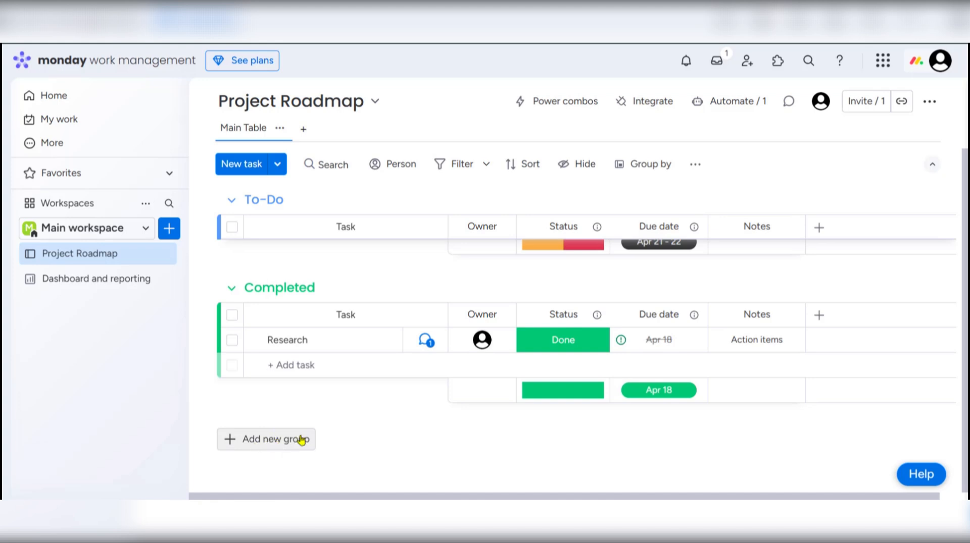
scroll(311, 404, up, 2)
scroll(229, 353, down, 2)
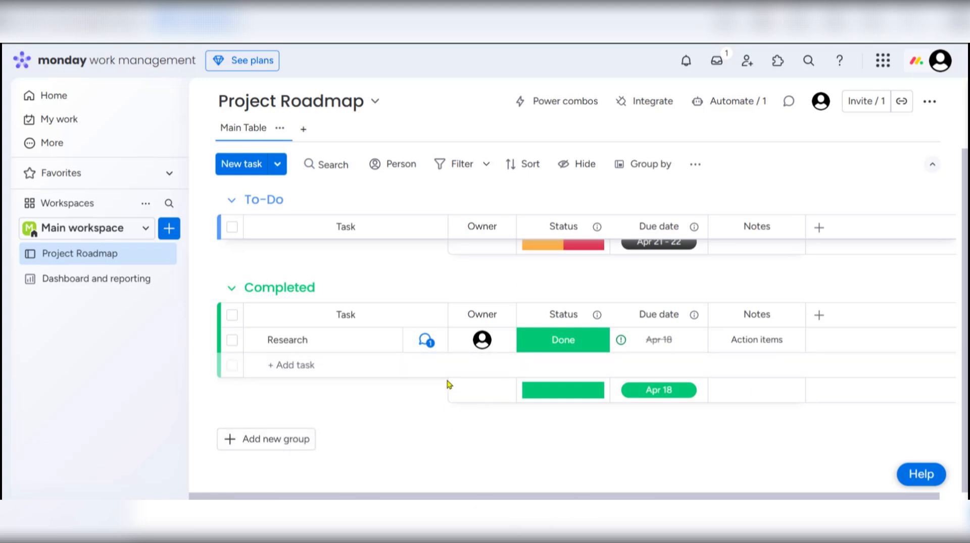
scroll(447, 384, up, 2)
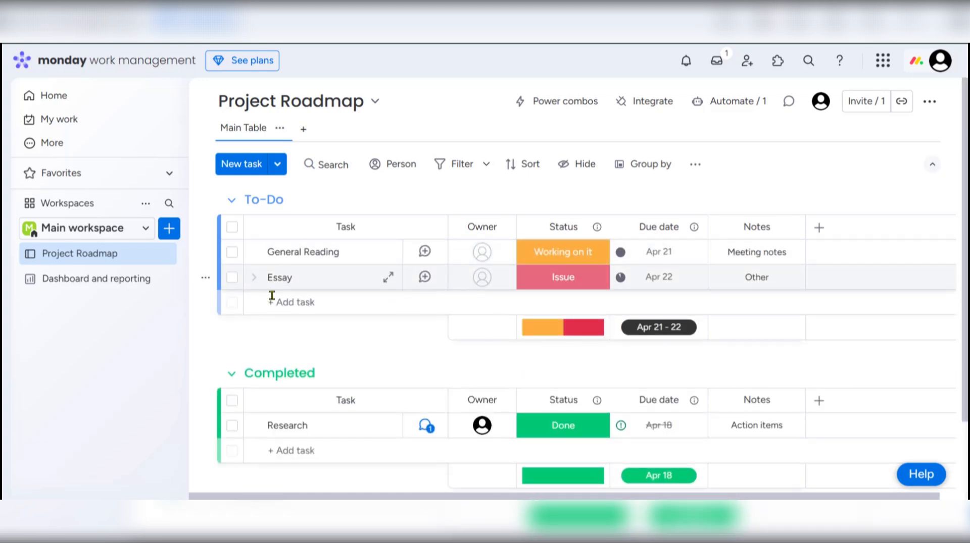
click(572, 282)
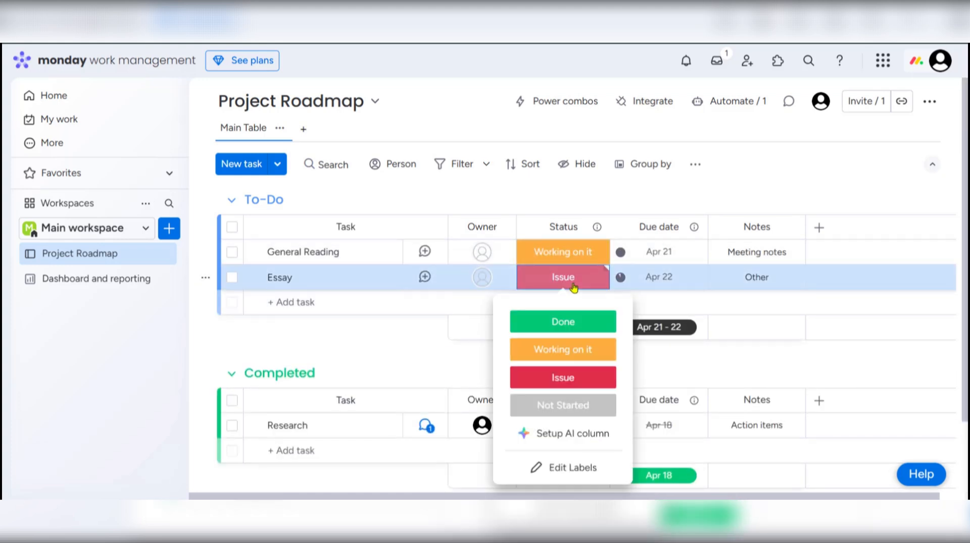
click(557, 326)
drag(320, 279, 299, 362)
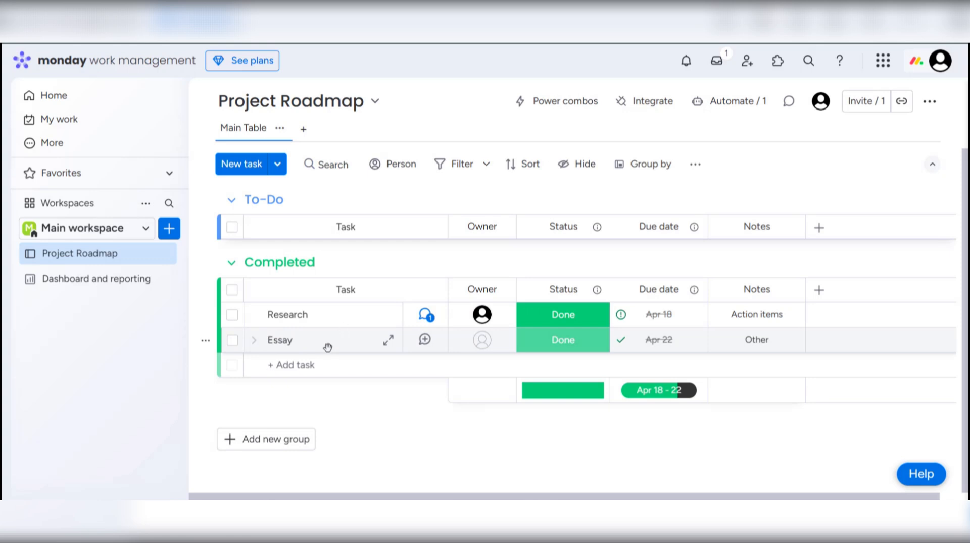
Add a new group below Completed and name it "Submitted".
click(242, 440)
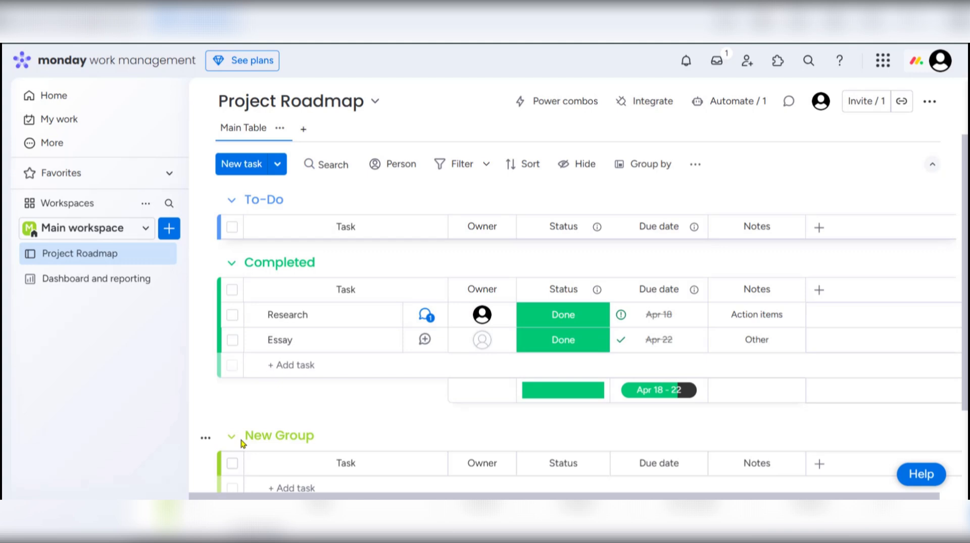
click(302, 438)
drag(338, 436, 266, 435)
text(Submitted)
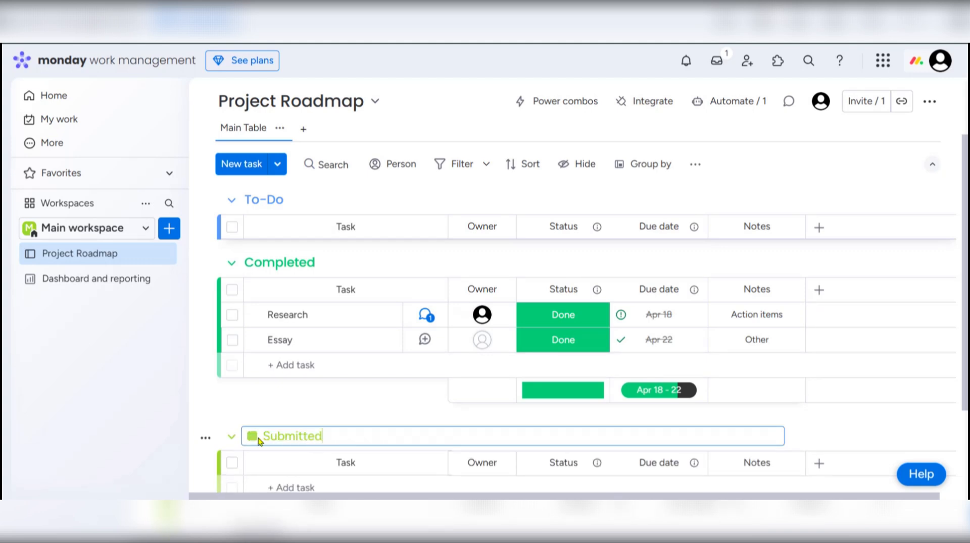
key(Return)
scroll(287, 395, down, 3)
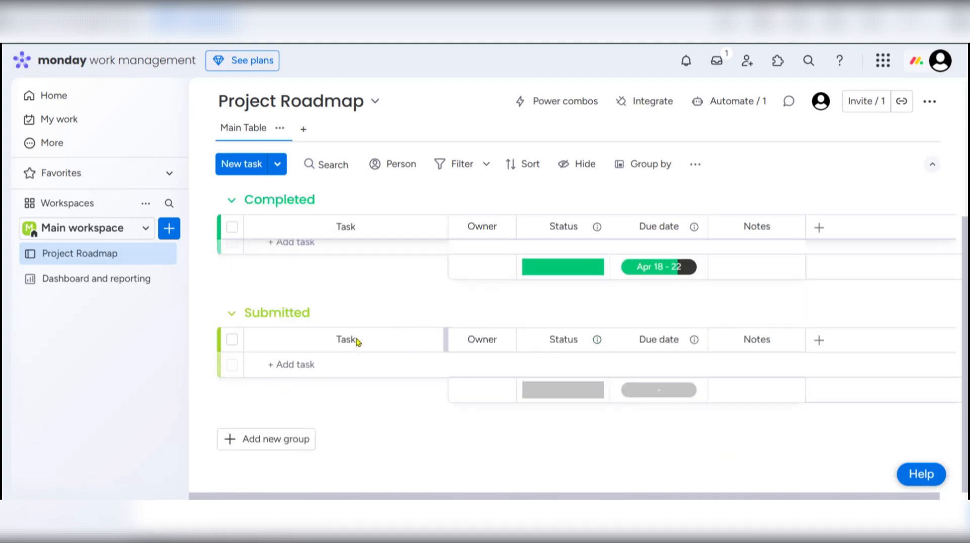
scroll(404, 360, up, 3)
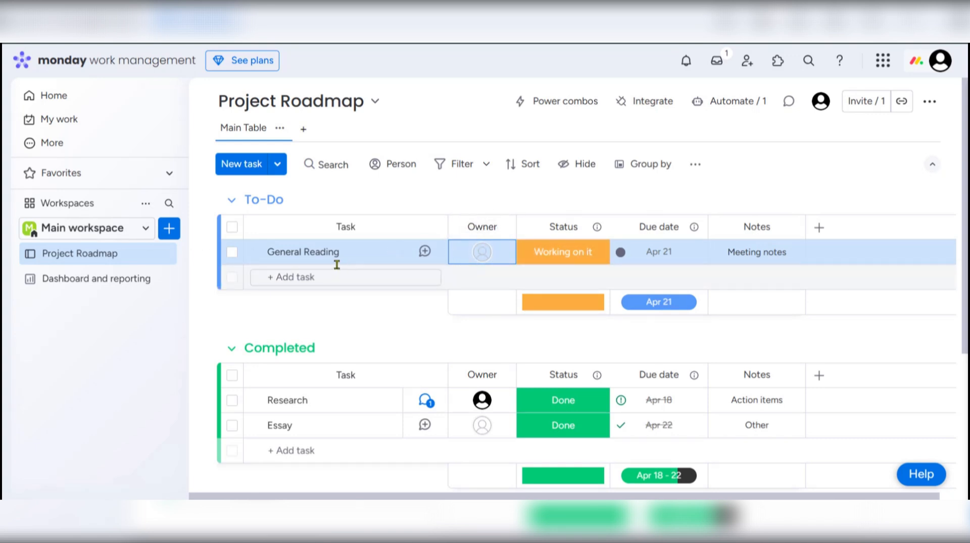
View the owner choices for the General Reading task and close them without assigning anyone.
click(458, 252)
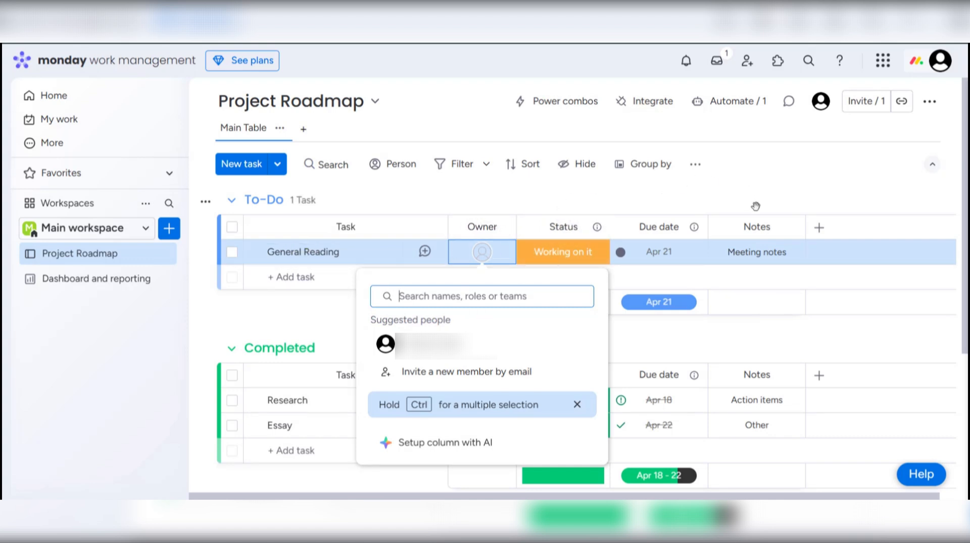
click(554, 151)
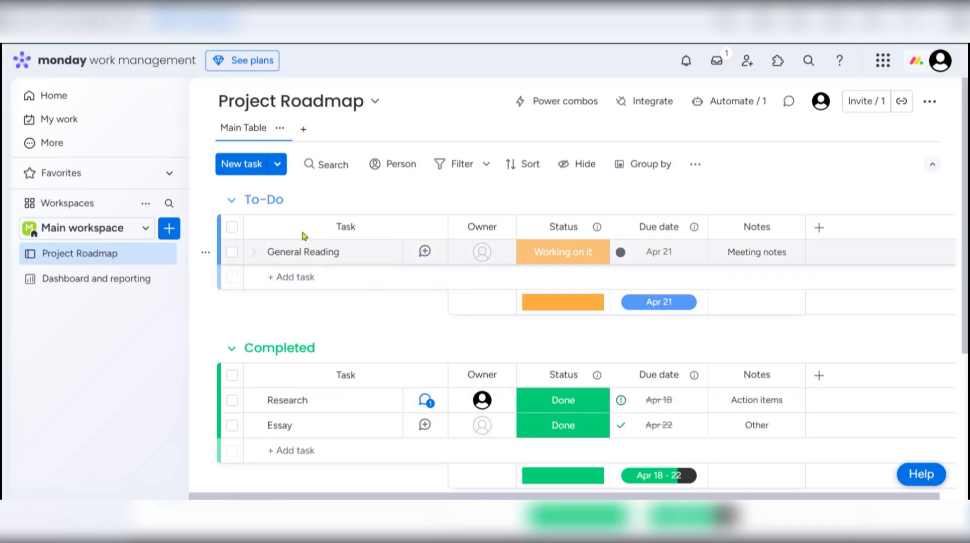
scroll(447, 323, down, 3)
scroll(448, 312, up, 3)
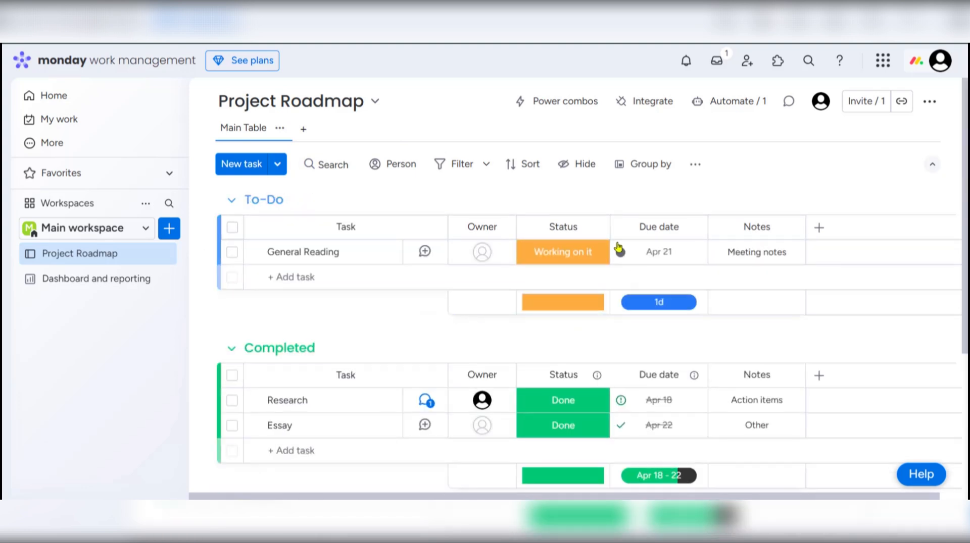